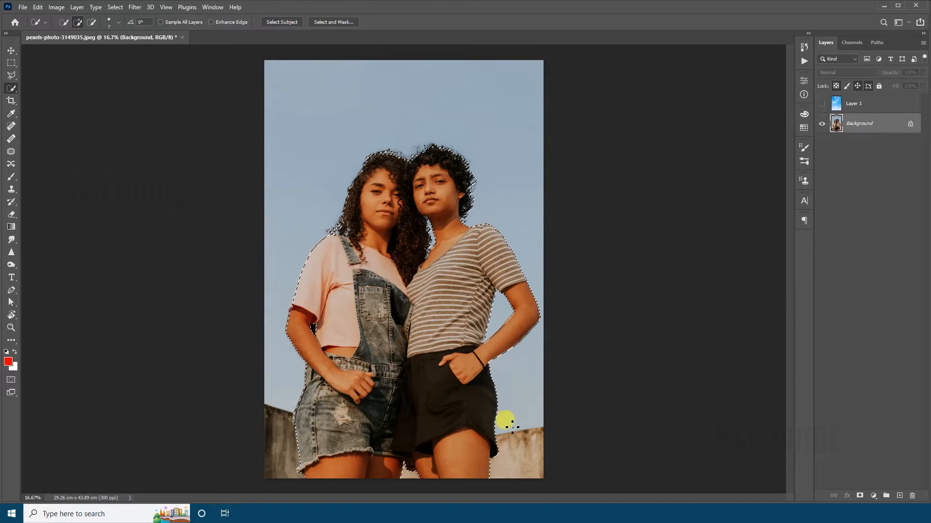
- Add the sky gap between the long curly hair and the neck to the selection using an enlarged Quick Selection brush
{"action": "key", "text": "z"}
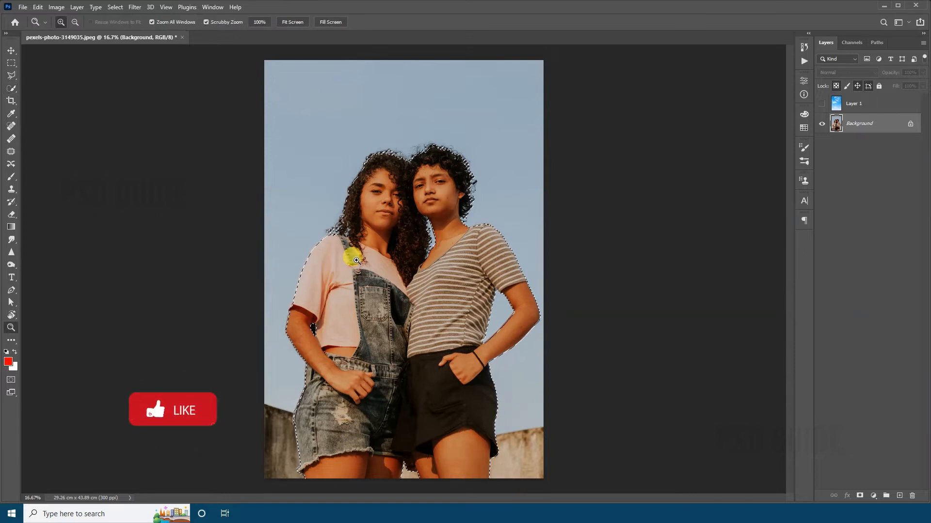
{"action": "left_click", "coordinate": [368, 205]}
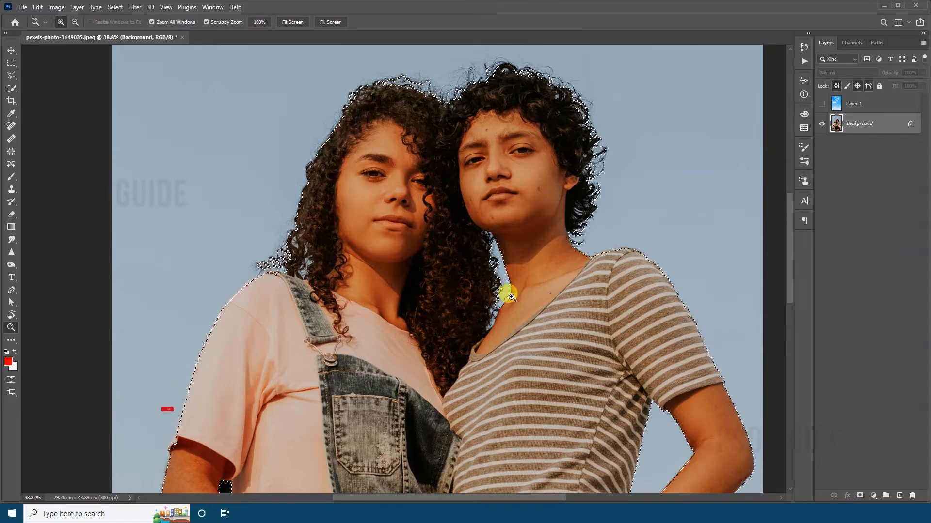
{"action": "key", "text": "w"}
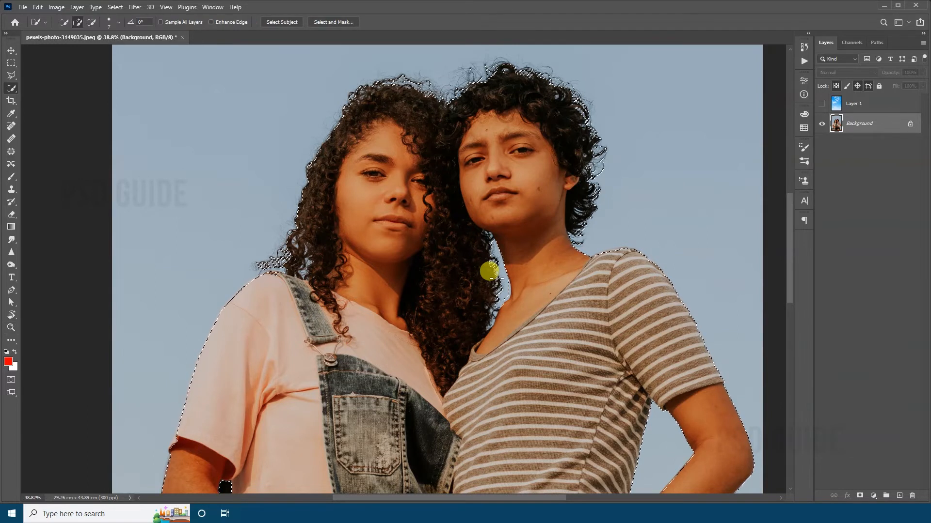
{"action": "key", "text": "bracketright"}
{"action": "key", "text": "bracketright"}
{"action": "key", "text": "bracketright"}
{"action": "key", "text": "bracketright"}
{"action": "key", "text": "bracketright"}
{"action": "key", "text": "bracketright"}
{"action": "key", "text": "bracketright"}
{"action": "key", "text": "bracketright"}
{"action": "key", "text": "bracketright"}
{"action": "key", "text": "bracketright"}
{"action": "key", "text": "bracketright"}
{"action": "key", "text": "bracketright"}
{"action": "key", "text": "bracketright"}
{"action": "key", "text": "bracketright"}
{"action": "key", "text": "bracketright"}
{"action": "key", "text": "bracketright"}
{"action": "key", "text": "bracketleft"}
{"action": "key", "text": "bracketleft"}
{"action": "key", "text": "bracketleft"}
{"action": "key", "text": "bracketleft"}
{"action": "key", "text": "bracketleft"}
{"action": "key", "text": "bracketleft"}
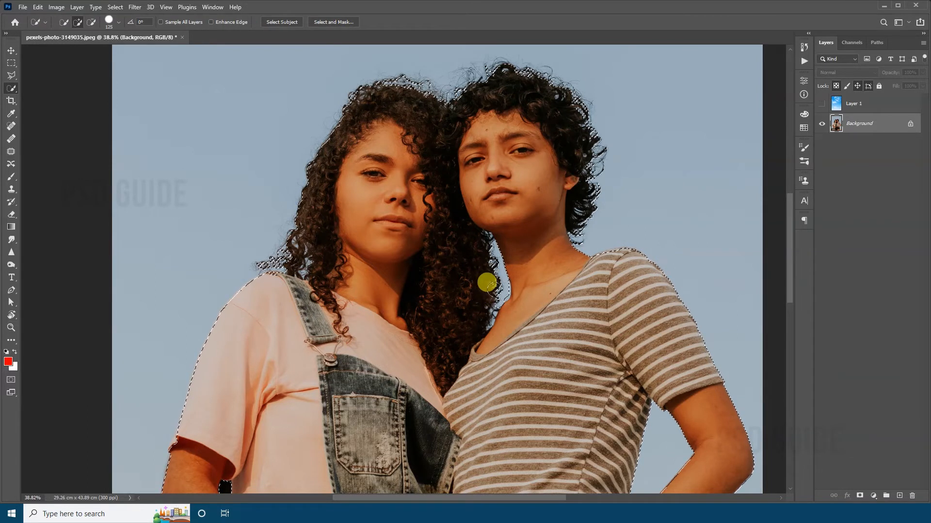
{"action": "mouse_move", "coordinate": [496, 249]}
{"action": "left_mouse_down"}
{"action": "mouse_move", "coordinate": [510, 309]}
{"action": "mouse_move", "coordinate": [489, 244]}
{"action": "mouse_move", "coordinate": [460, 341]}
{"action": "mouse_move", "coordinate": [481, 290]}
{"action": "left_mouse_up"}
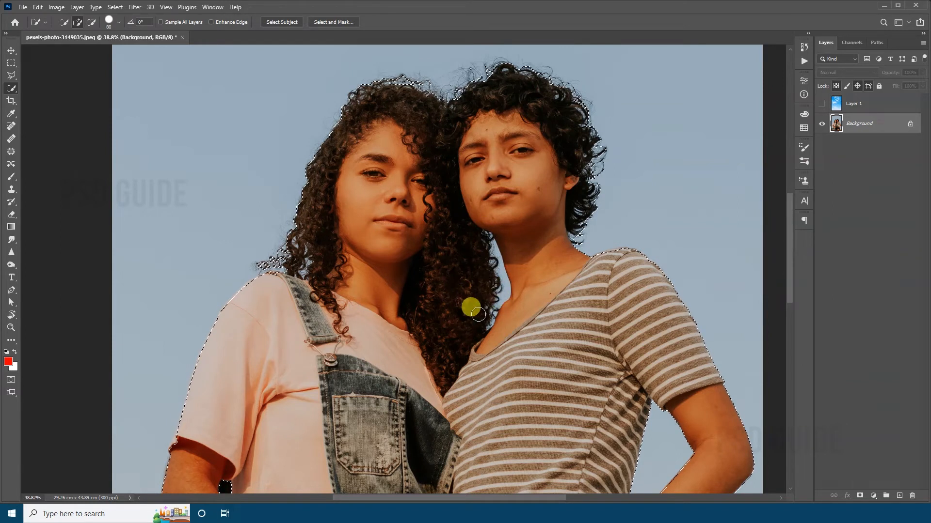
- Extend the selection with the Patch tool by adding a loose freehand loop around the hair of both women
{"action": "key", "text": "space"}
{"action": "left_click_drag", "start_coordinate": [526, 177], "coordinate": [463, 261]}
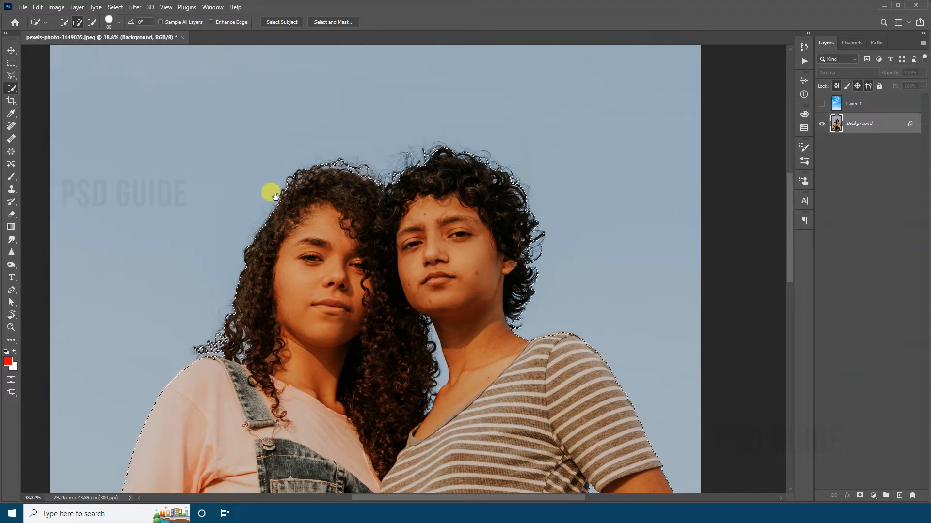
{"action": "left_click", "coordinate": [11, 151]}
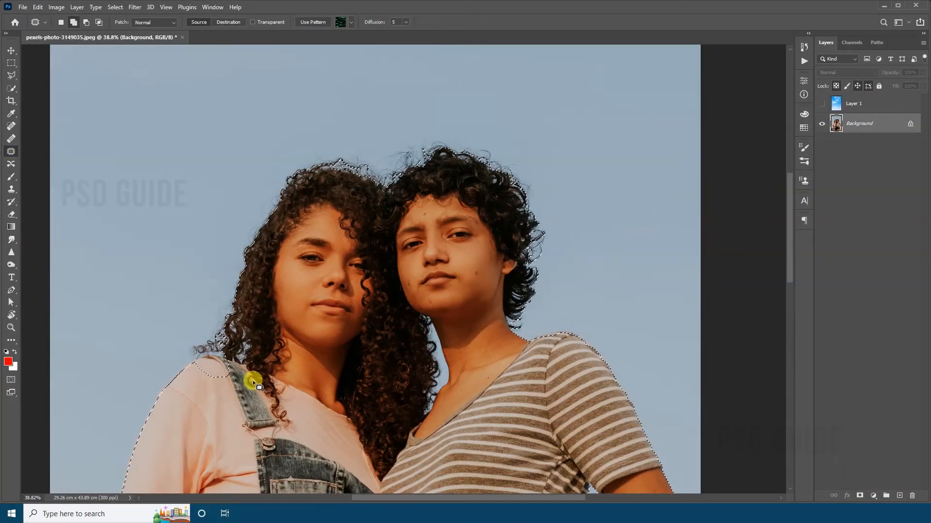
{"action": "mouse_move", "coordinate": [249, 380]}
{"action": "left_mouse_down"}
{"action": "mouse_move", "coordinate": [230, 206]}
{"action": "mouse_move", "coordinate": [401, 122]}
{"action": "mouse_move", "coordinate": [562, 220]}
{"action": "mouse_move", "coordinate": [548, 334]}
{"action": "left_mouse_up"}
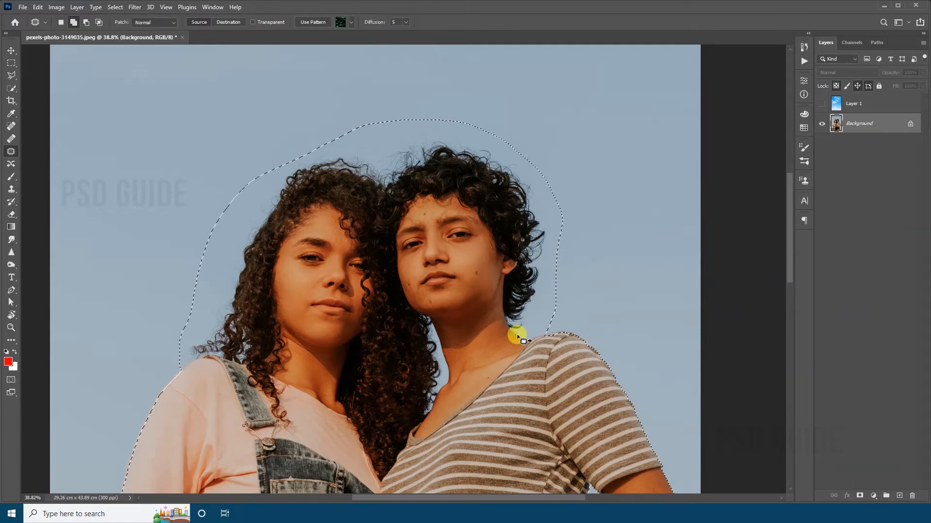
{"action": "key", "text": "z"}
{"action": "left_click_drag", "start_coordinate": [527, 296], "coordinate": [518, 97]}
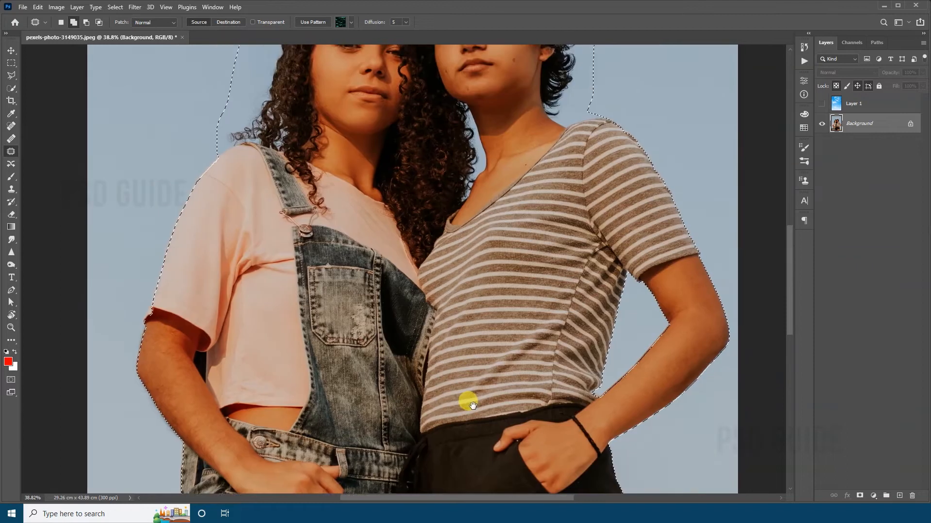
{"action": "scroll", "coordinate": [467, 397], "scroll_direction": "down", "scroll_amount": 10}
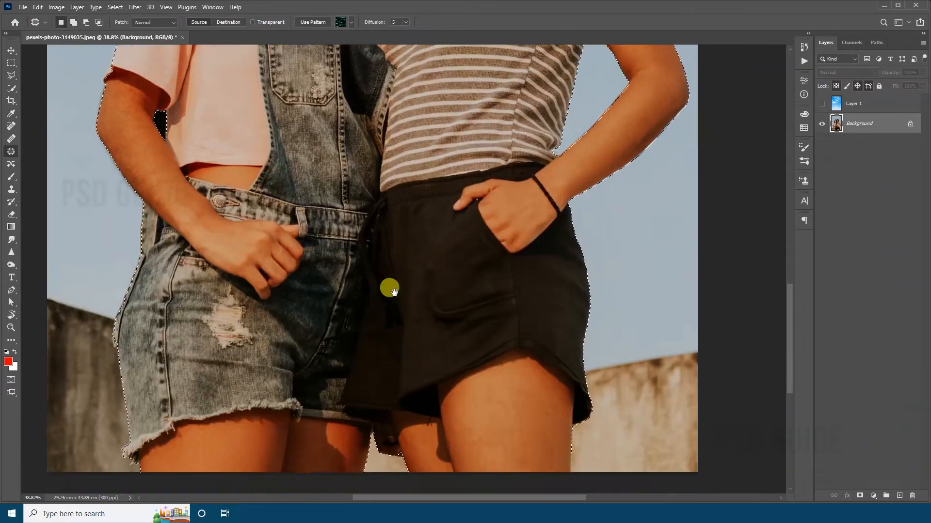
{"action": "left_click_drag", "start_coordinate": [394, 291], "coordinate": [409, 320]}
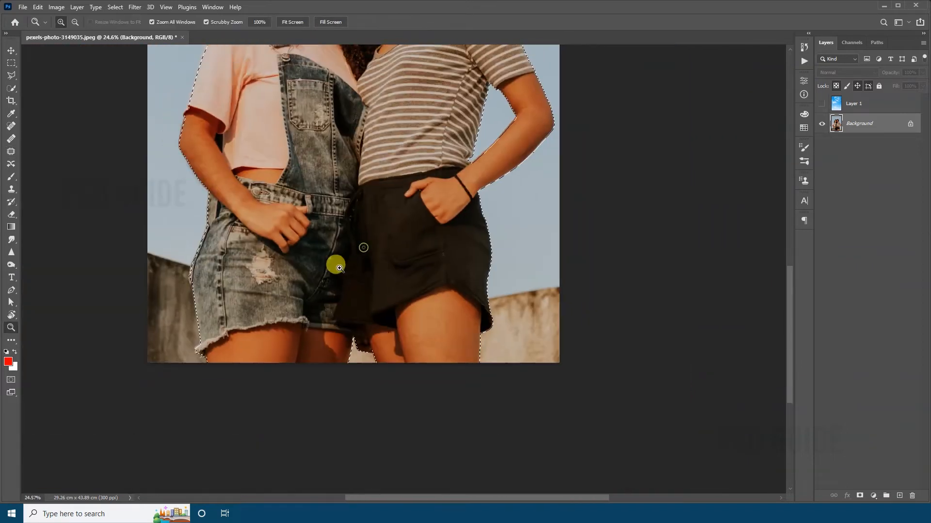
{"action": "right_click", "coordinate": [362, 263]}
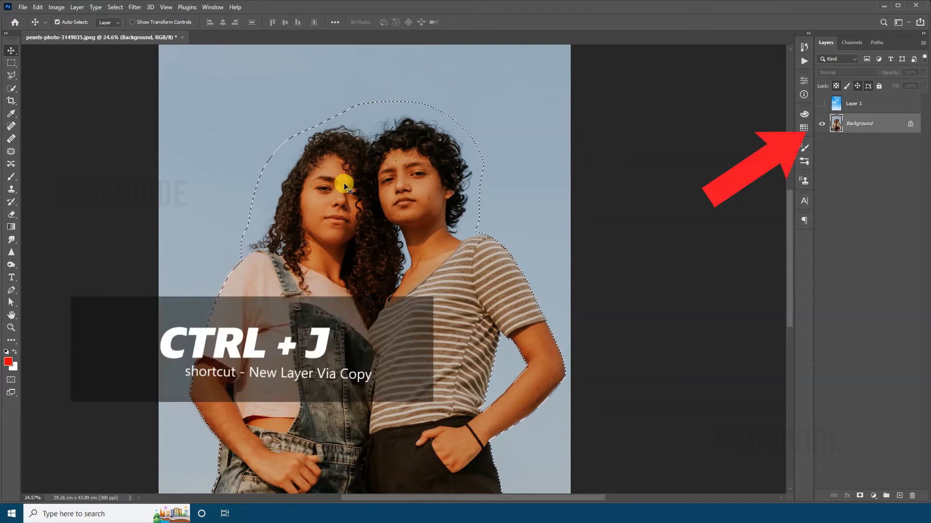
- Copy the selected women to a new layer, then place the sky layer, Layer 1, beneath it and show it
{"action": "key", "text": "ctrl+j"}
{"action": "left_click", "coordinate": [862, 105]}
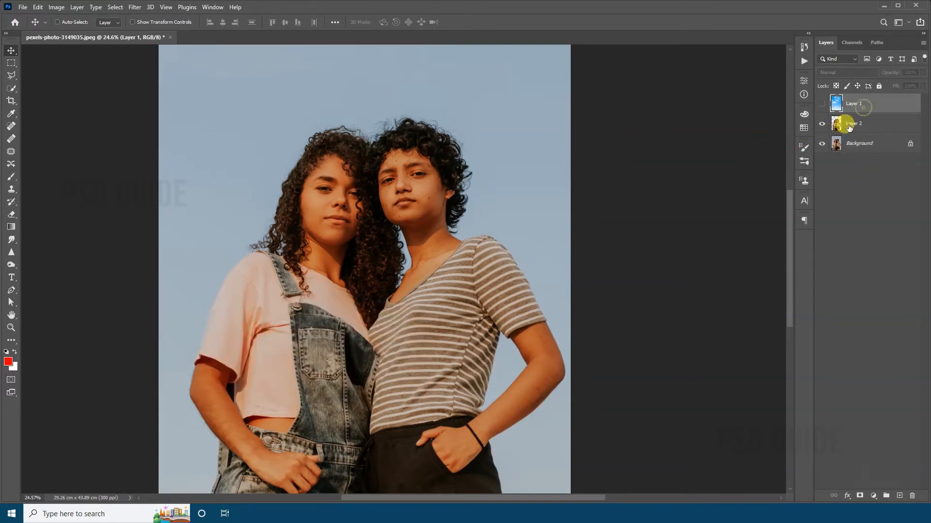
{"action": "left_click_drag", "start_coordinate": [848, 127], "coordinate": [851, 133]}
{"action": "left_click", "coordinate": [822, 124]}
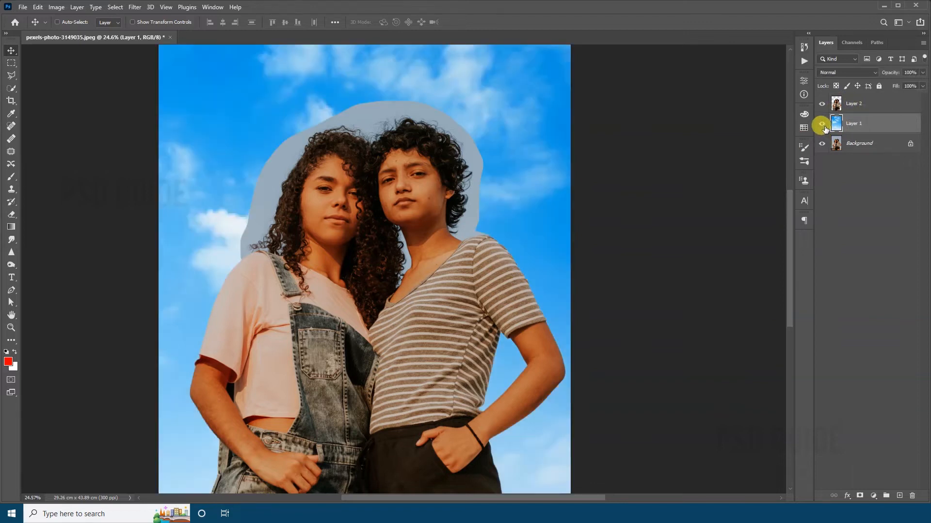
- Hide Layer 2 and Layer 1 and make the Background layer active
{"action": "left_click_drag", "start_coordinate": [395, 407], "coordinate": [390, 240]}
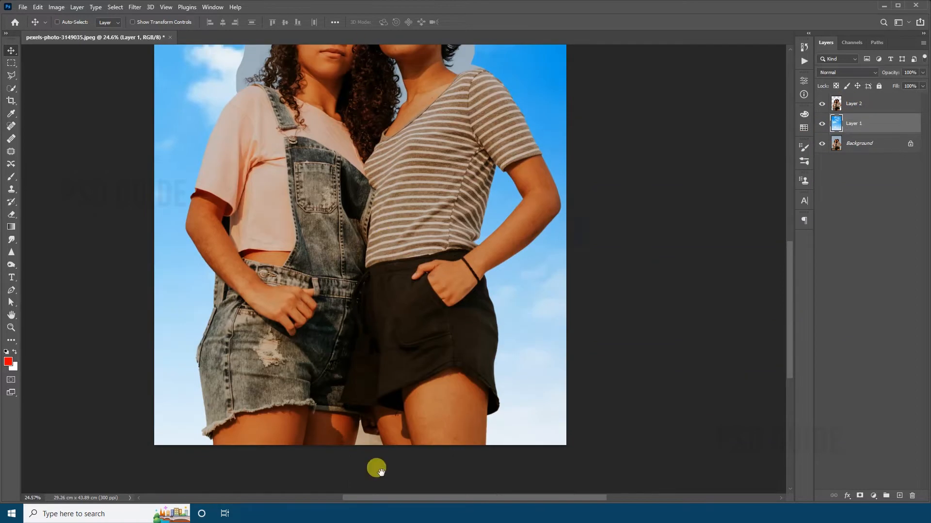
{"action": "left_click_drag", "start_coordinate": [433, 276], "coordinate": [454, 378]}
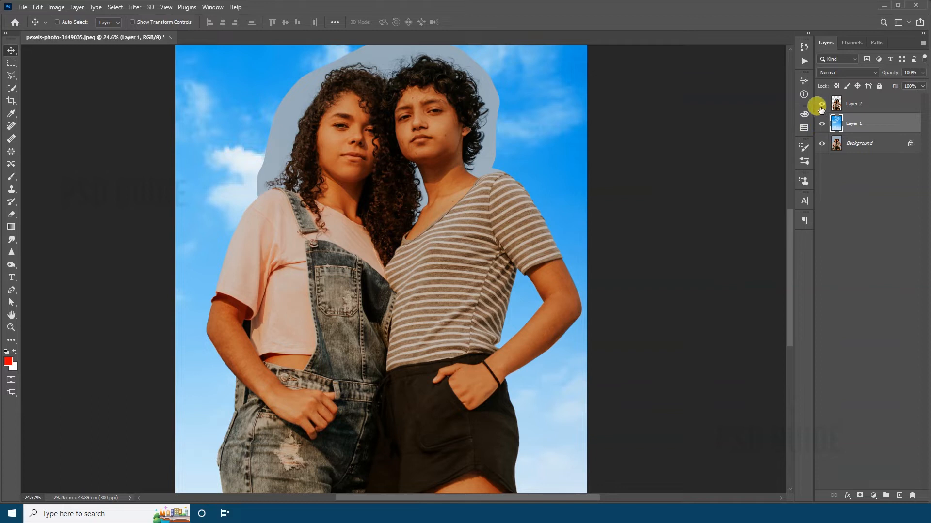
{"action": "left_click_drag", "start_coordinate": [821, 104], "coordinate": [821, 123]}
{"action": "left_click", "coordinate": [845, 140]}
{"action": "left_click_drag", "start_coordinate": [496, 357], "coordinate": [486, 290]}
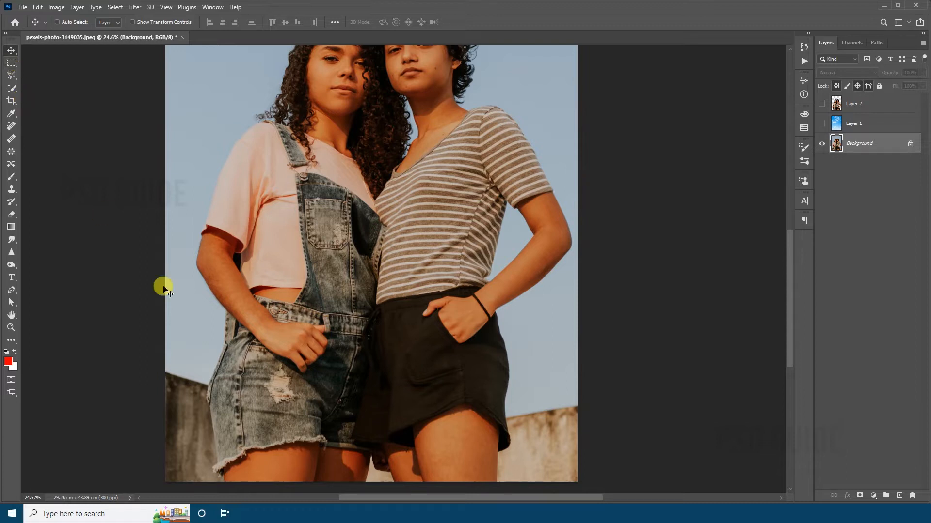
- Draw a closed Pen path enclosing the concrete wall area at the photo's lower part and convert it to a selection
{"action": "key", "text": "p"}
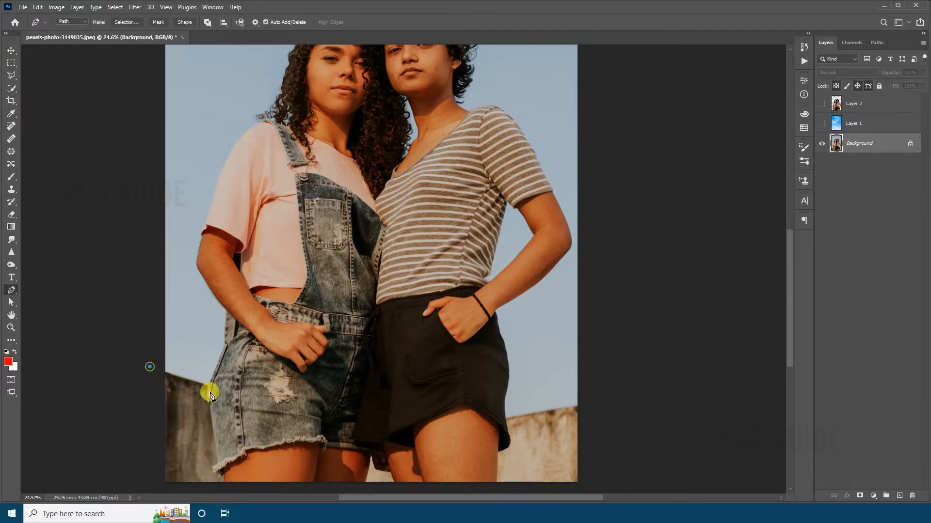
{"action": "left_click", "coordinate": [494, 422]}
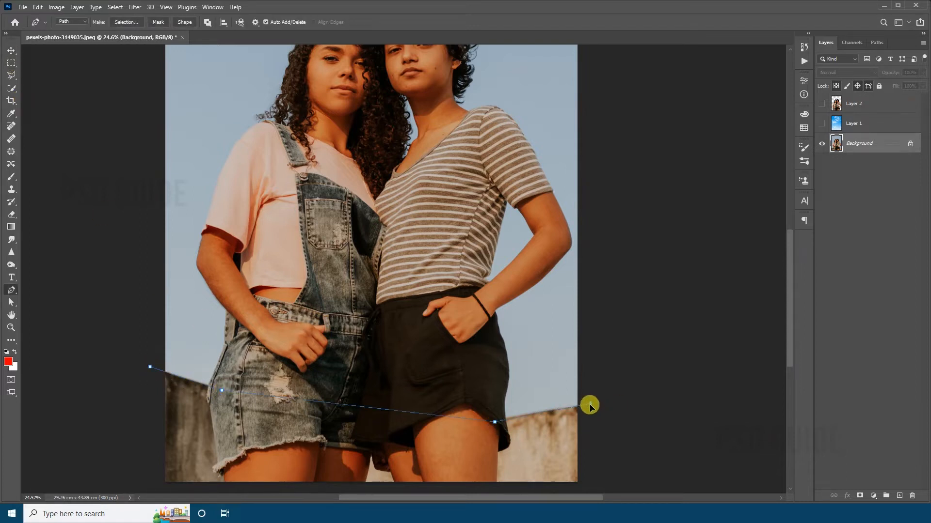
{"action": "left_click", "coordinate": [589, 403]}
{"action": "left_click", "coordinate": [596, 453]}
{"action": "left_click", "coordinate": [580, 488]}
{"action": "left_click", "coordinate": [203, 491]}
{"action": "left_click", "coordinate": [112, 487]}
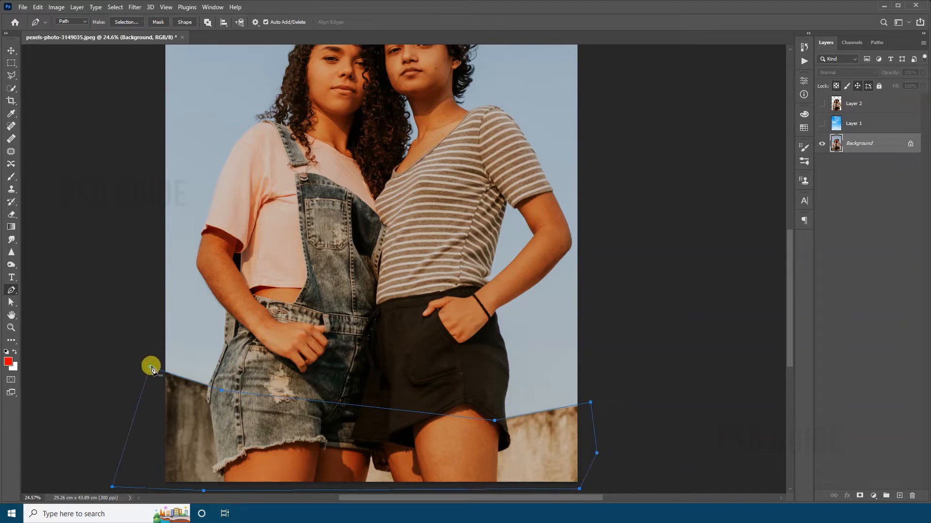
{"action": "left_click", "coordinate": [151, 370]}
{"action": "key", "text": "ctrl+Return"}
- Show Layer 1, invert the selection and add it as a layer mask that keeps the sky above the wall
{"action": "left_click", "coordinate": [858, 123]}
{"action": "left_click", "coordinate": [821, 123]}
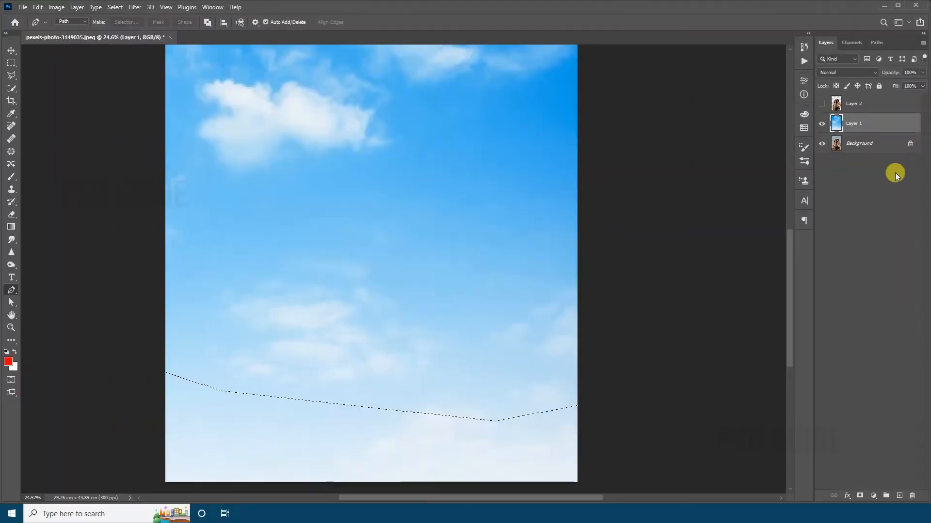
{"action": "key", "text": "ctrl+shift+i"}
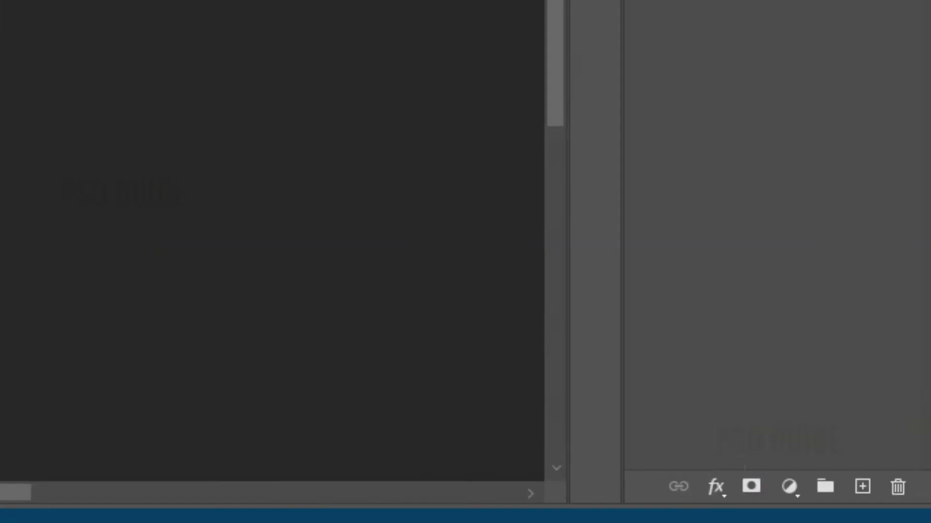
{"action": "left_click", "coordinate": [751, 487]}
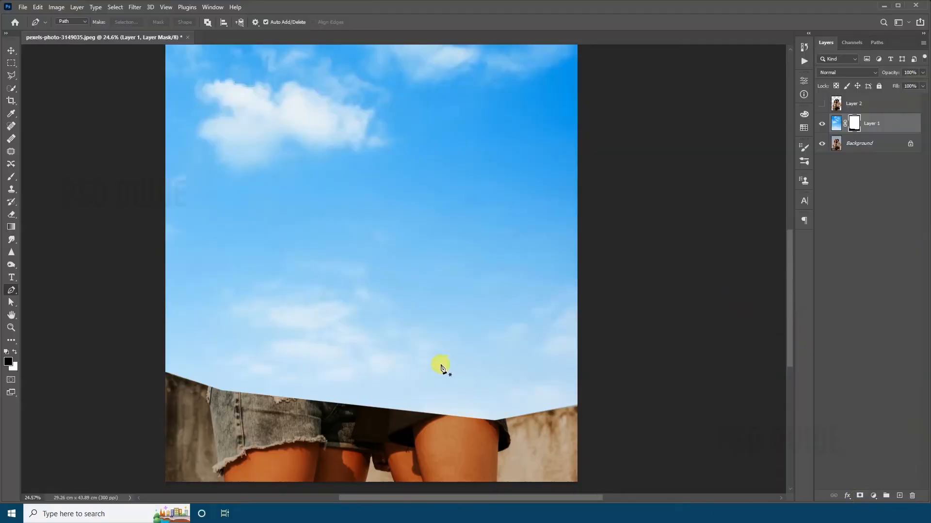
- Make Layer 2 with the cut-out women visible again above the masked sky
{"action": "key", "text": "v"}
{"action": "left_click", "coordinate": [822, 103]}
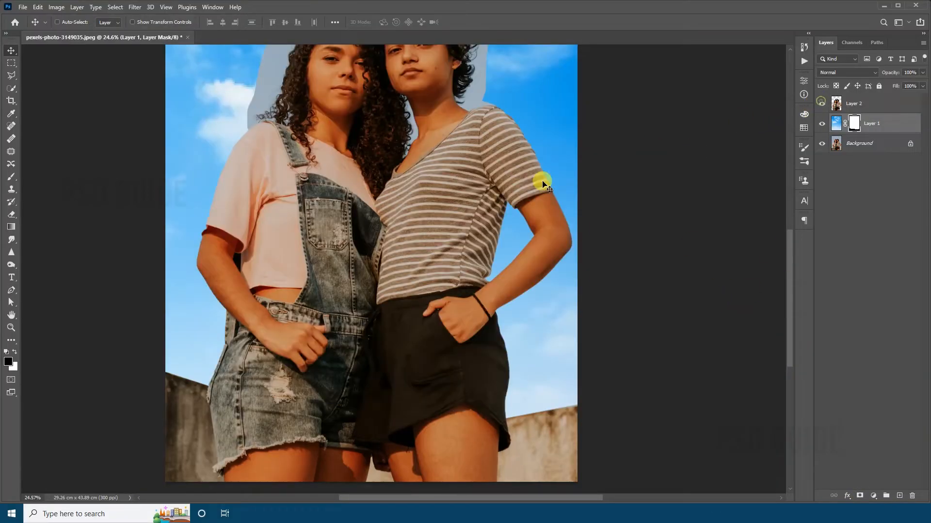
{"action": "left_click_drag", "start_coordinate": [416, 143], "coordinate": [416, 264]}
{"action": "left_click_drag", "start_coordinate": [401, 233], "coordinate": [389, 271]}
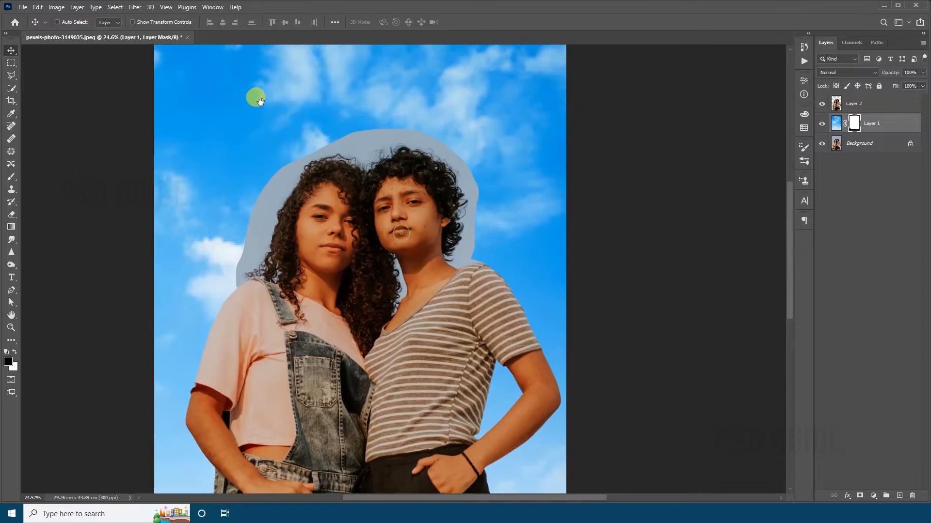
{"action": "left_click_drag", "start_coordinate": [487, 160], "coordinate": [482, 214]}
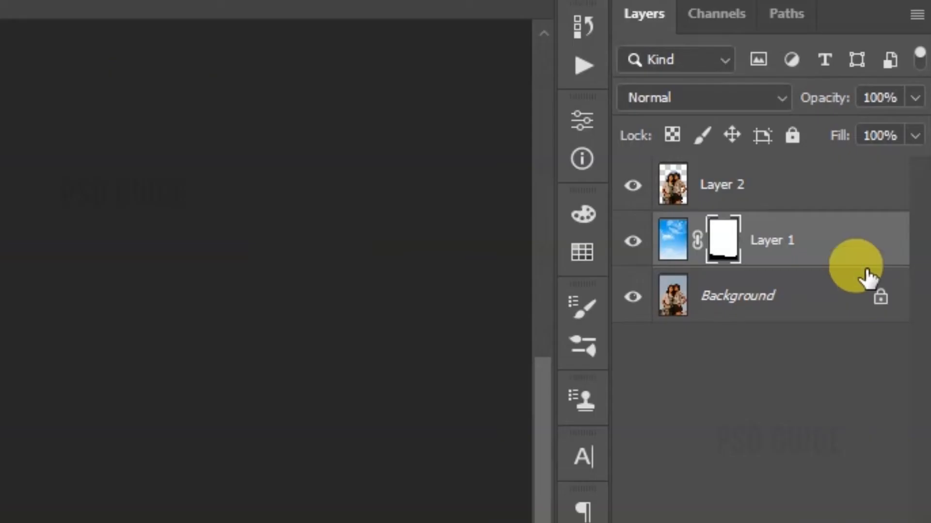
- Make Layer 2 active and choose the Background Eraser Tool for cleaning up the hair edges
{"action": "left_click", "coordinate": [883, 107]}
{"action": "key", "text": "z"}
{"action": "left_click_drag", "start_coordinate": [333, 231], "coordinate": [341, 242]}
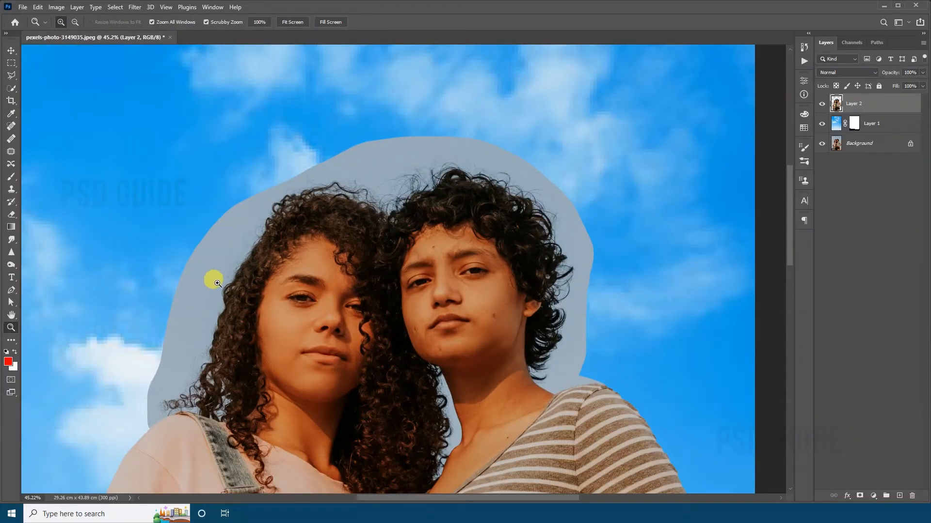
{"action": "key", "text": "e"}
{"action": "key", "text": "shift+e"}
{"action": "key", "text": "shift+e"}
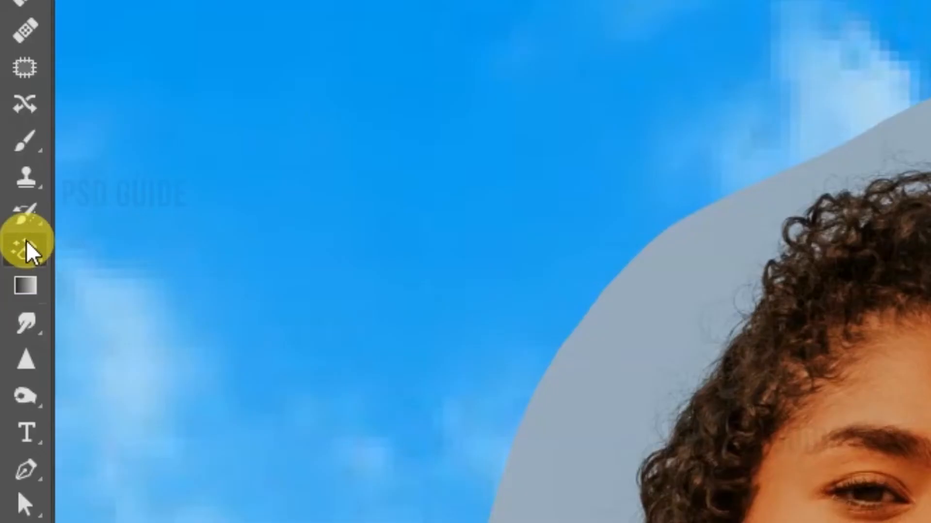
{"action": "left_click", "coordinate": [26, 240]}
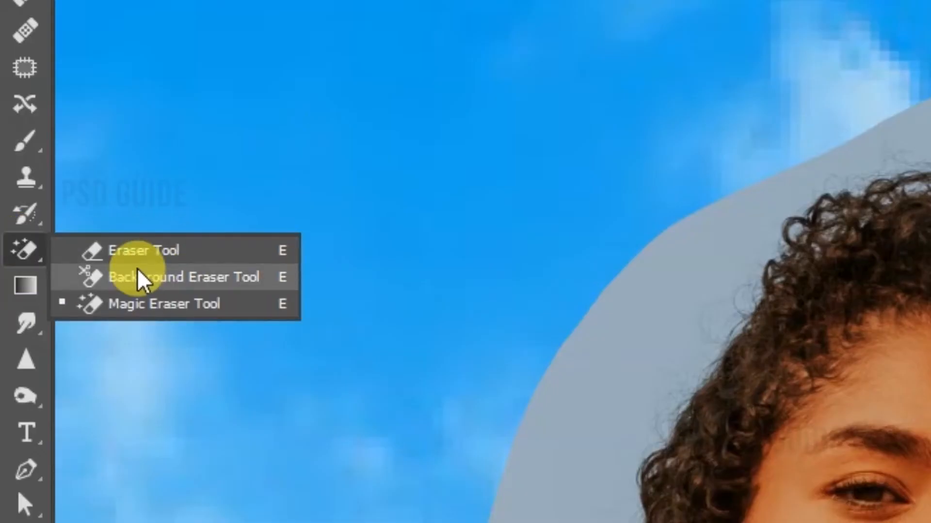
{"action": "left_click", "coordinate": [137, 269]}
- Set the Background Eraser's limits to Discontiguous and its tolerance to 29%
{"action": "left_click", "coordinate": [429, 59]}
{"action": "left_click", "coordinate": [438, 58]}
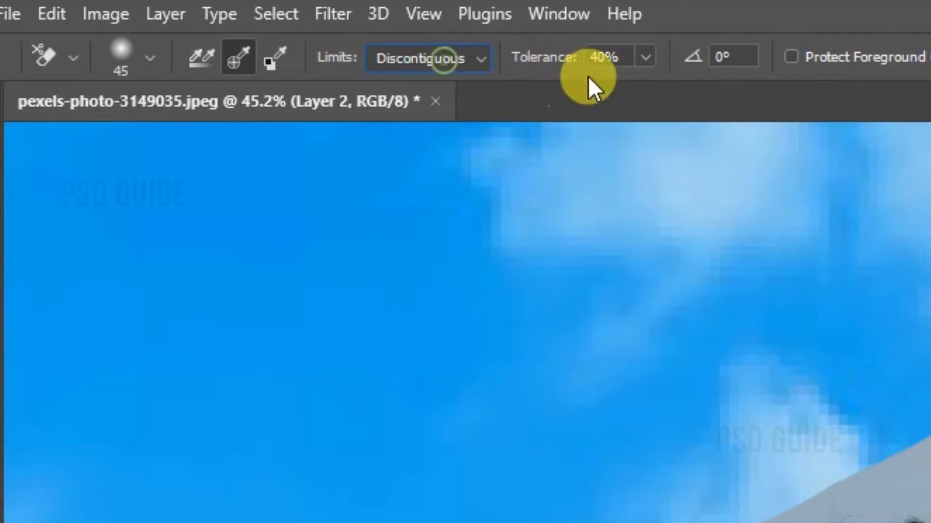
{"action": "left_click", "coordinate": [645, 57]}
{"action": "left_click_drag", "start_coordinate": [646, 88], "coordinate": [644, 94]}
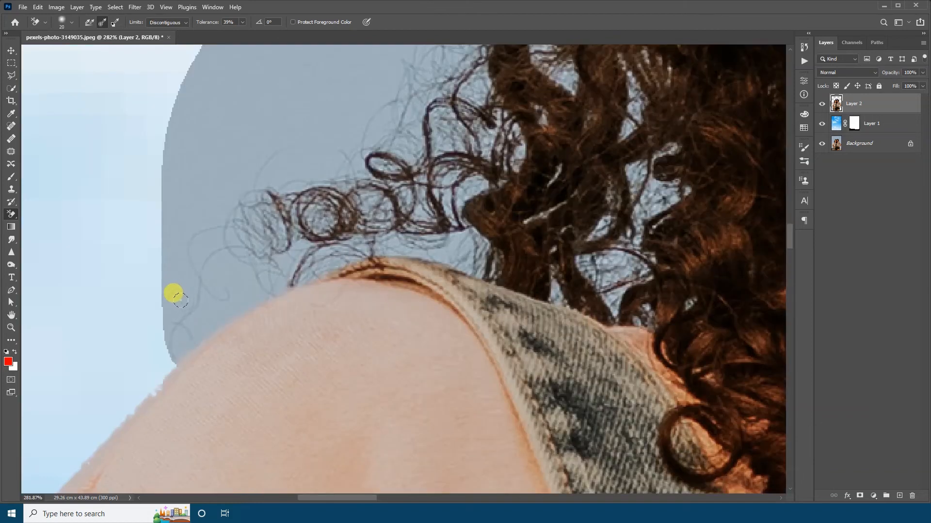
- Erase the old grey sky around the loose curls above the pink shirt's shoulder and denim strap
{"action": "mouse_move", "coordinate": [181, 301]}
{"action": "left_mouse_down"}
{"action": "mouse_move", "coordinate": [158, 300]}
{"action": "mouse_move", "coordinate": [171, 307]}
{"action": "mouse_move", "coordinate": [232, 279]}
{"action": "mouse_move", "coordinate": [176, 335]}
{"action": "left_mouse_up"}
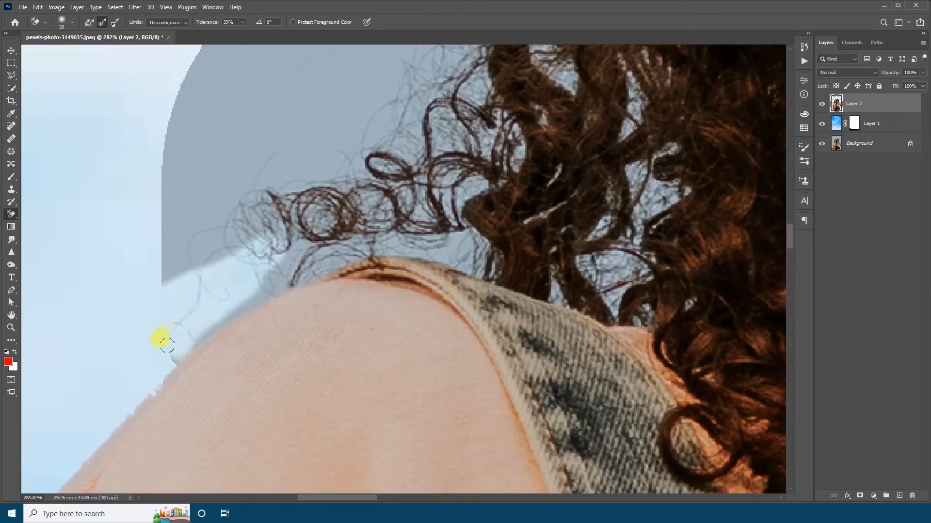
{"action": "mouse_move", "coordinate": [306, 194]}
{"action": "left_mouse_down"}
{"action": "mouse_move", "coordinate": [383, 170]}
{"action": "mouse_move", "coordinate": [392, 179]}
{"action": "mouse_move", "coordinate": [310, 205]}
{"action": "mouse_move", "coordinate": [470, 220]}
{"action": "mouse_move", "coordinate": [471, 248]}
{"action": "mouse_move", "coordinate": [607, 298]}
{"action": "mouse_move", "coordinate": [731, 303]}
{"action": "mouse_move", "coordinate": [678, 253]}
{"action": "mouse_move", "coordinate": [694, 237]}
{"action": "mouse_move", "coordinate": [696, 213]}
{"action": "mouse_move", "coordinate": [525, 181]}
{"action": "mouse_move", "coordinate": [736, 134]}
{"action": "mouse_move", "coordinate": [510, 127]}
{"action": "mouse_move", "coordinate": [504, 101]}
{"action": "mouse_move", "coordinate": [696, 65]}
{"action": "mouse_move", "coordinate": [295, 53]}
{"action": "mouse_move", "coordinate": [301, 45]}
{"action": "mouse_move", "coordinate": [359, 43]}
{"action": "mouse_move", "coordinate": [409, 76]}
{"action": "mouse_move", "coordinate": [181, 129]}
{"action": "mouse_move", "coordinate": [162, 167]}
{"action": "mouse_move", "coordinate": [244, 210]}
{"action": "mouse_move", "coordinate": [88, 209]}
{"action": "mouse_move", "coordinate": [170, 192]}
{"action": "mouse_move", "coordinate": [139, 276]}
{"action": "mouse_move", "coordinate": [185, 224]}
{"action": "mouse_move", "coordinate": [415, 159]}
{"action": "mouse_move", "coordinate": [255, 148]}
{"action": "mouse_move", "coordinate": [256, 128]}
{"action": "mouse_move", "coordinate": [336, 95]}
{"action": "mouse_move", "coordinate": [532, 71]}
{"action": "left_mouse_up"}
{"action": "left_click_drag", "start_coordinate": [343, 224], "coordinate": [415, 227]}
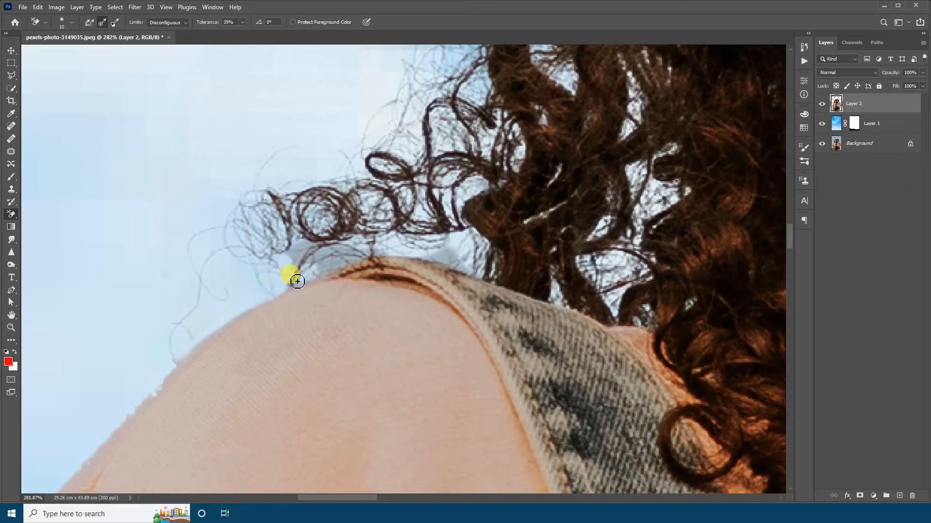
{"action": "mouse_move", "coordinate": [306, 275]}
{"action": "left_mouse_down"}
{"action": "mouse_move", "coordinate": [404, 248]}
{"action": "mouse_move", "coordinate": [365, 247]}
{"action": "mouse_move", "coordinate": [385, 243]}
{"action": "mouse_move", "coordinate": [362, 235]}
{"action": "mouse_move", "coordinate": [306, 243]}
{"action": "mouse_move", "coordinate": [352, 250]}
{"action": "left_mouse_up"}
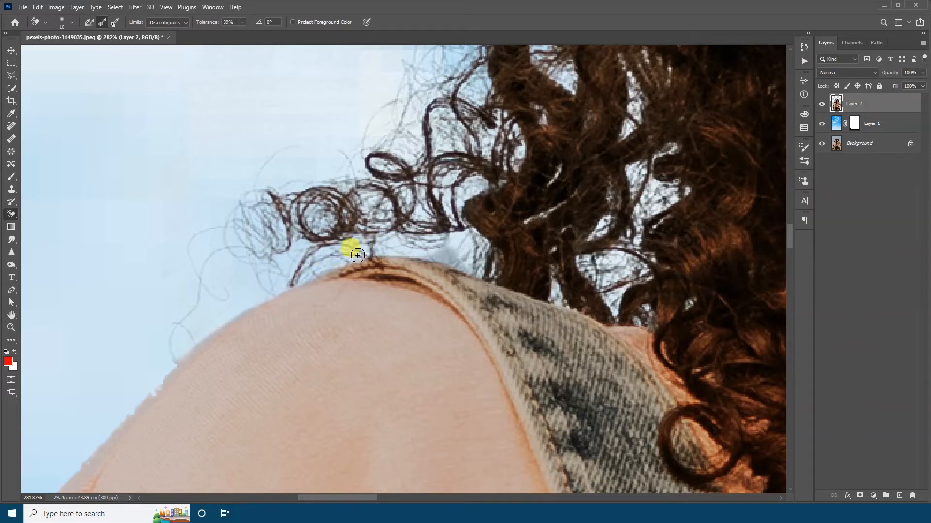
{"action": "mouse_move", "coordinate": [450, 263]}
{"action": "left_mouse_down"}
{"action": "mouse_move", "coordinate": [500, 280]}
{"action": "mouse_move", "coordinate": [482, 259]}
{"action": "mouse_move", "coordinate": [364, 366]}
{"action": "left_mouse_up"}
- Enlarge the eraser brush to about 80 px and erase the grey sky around both women's heads, from the long curls over to the short hair
{"action": "key", "text": "ctrl+space"}
{"action": "key", "text": "]"}
{"action": "key", "text": "]"}
{"action": "key", "text": "]"}
{"action": "key", "text": "]"}
{"action": "key", "text": "]"}
{"action": "key", "text": "]"}
{"action": "key", "text": "]"}
{"action": "key", "text": "]"}
{"action": "key", "text": "]"}
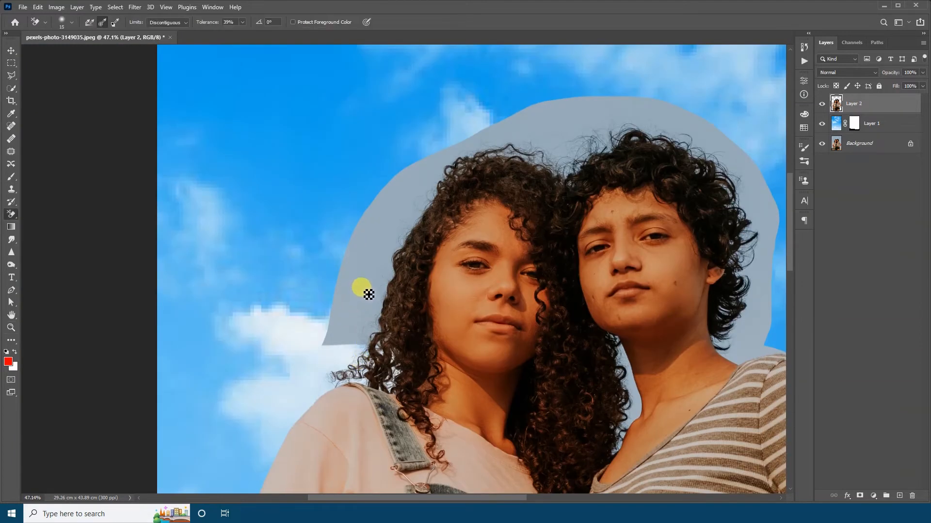
{"action": "left_click_drag", "start_coordinate": [343, 319], "coordinate": [337, 333]}
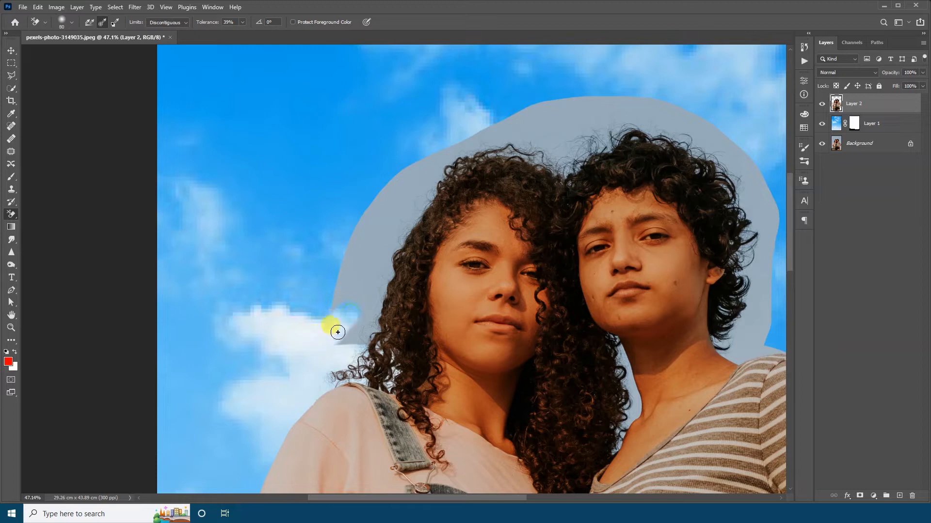
{"action": "mouse_move", "coordinate": [384, 286]}
{"action": "left_mouse_down"}
{"action": "mouse_move", "coordinate": [448, 149]}
{"action": "mouse_move", "coordinate": [371, 286]}
{"action": "mouse_move", "coordinate": [331, 291]}
{"action": "mouse_move", "coordinate": [333, 262]}
{"action": "mouse_move", "coordinate": [368, 236]}
{"action": "mouse_move", "coordinate": [403, 164]}
{"action": "mouse_move", "coordinate": [405, 179]}
{"action": "mouse_move", "coordinate": [425, 162]}
{"action": "mouse_move", "coordinate": [402, 177]}
{"action": "mouse_move", "coordinate": [415, 161]}
{"action": "mouse_move", "coordinate": [468, 149]}
{"action": "mouse_move", "coordinate": [455, 174]}
{"action": "mouse_move", "coordinate": [478, 148]}
{"action": "mouse_move", "coordinate": [498, 151]}
{"action": "mouse_move", "coordinate": [508, 137]}
{"action": "mouse_move", "coordinate": [547, 159]}
{"action": "mouse_move", "coordinate": [538, 162]}
{"action": "mouse_move", "coordinate": [546, 169]}
{"action": "mouse_move", "coordinate": [571, 175]}
{"action": "mouse_move", "coordinate": [568, 162]}
{"action": "mouse_move", "coordinate": [605, 153]}
{"action": "mouse_move", "coordinate": [622, 131]}
{"action": "mouse_move", "coordinate": [733, 151]}
{"action": "mouse_move", "coordinate": [675, 132]}
{"action": "mouse_move", "coordinate": [679, 119]}
{"action": "mouse_move", "coordinate": [615, 110]}
{"action": "mouse_move", "coordinate": [659, 99]}
{"action": "mouse_move", "coordinate": [480, 131]}
{"action": "mouse_move", "coordinate": [524, 104]}
{"action": "mouse_move", "coordinate": [549, 132]}
{"action": "mouse_move", "coordinate": [614, 138]}
{"action": "mouse_move", "coordinate": [586, 119]}
{"action": "left_mouse_up"}
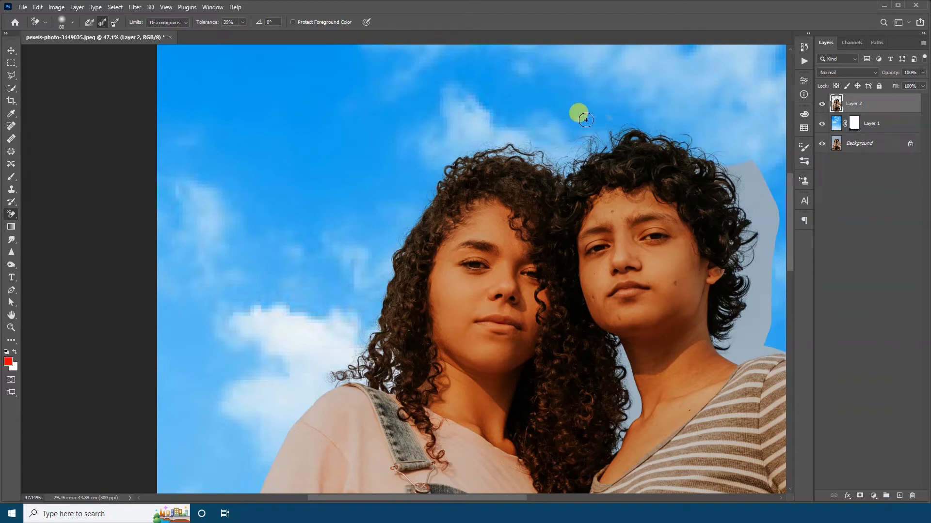
{"action": "left_click_drag", "start_coordinate": [675, 237], "coordinate": [215, 203]}
{"action": "mouse_move", "coordinate": [254, 271]}
{"action": "left_mouse_down"}
{"action": "mouse_move", "coordinate": [434, 292]}
{"action": "mouse_move", "coordinate": [424, 278]}
{"action": "mouse_move", "coordinate": [436, 257]}
{"action": "mouse_move", "coordinate": [429, 205]}
{"action": "mouse_move", "coordinate": [386, 152]}
{"action": "mouse_move", "coordinate": [408, 152]}
{"action": "mouse_move", "coordinate": [458, 170]}
{"action": "mouse_move", "coordinate": [460, 199]}
{"action": "mouse_move", "coordinate": [445, 231]}
{"action": "mouse_move", "coordinate": [454, 277]}
{"action": "mouse_move", "coordinate": [437, 322]}
{"action": "mouse_move", "coordinate": [419, 312]}
{"action": "mouse_move", "coordinate": [438, 325]}
{"action": "left_mouse_up"}
- Reduce the eraser brush to about 20 px and erase the leftover grey between the short-haired woman's neck and her striped shoulder
{"action": "scroll", "coordinate": [438, 325], "scroll_direction": "up", "scroll_amount": 5}
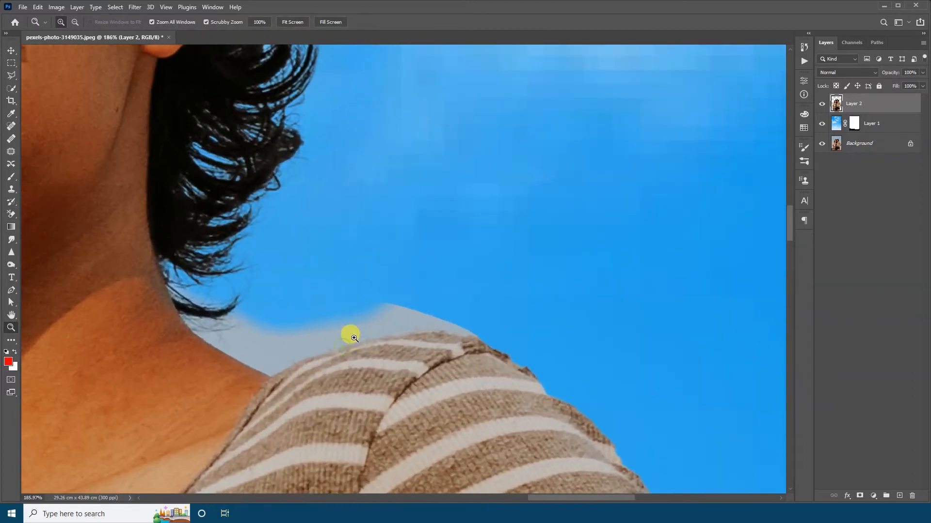
{"action": "key", "text": "bracketleft"}
{"action": "key", "text": "bracketleft"}
{"action": "key", "text": "bracketleft"}
{"action": "key", "text": "bracketleft"}
{"action": "key", "text": "bracketleft"}
{"action": "key", "text": "bracketleft"}
{"action": "key", "text": "bracketleft"}
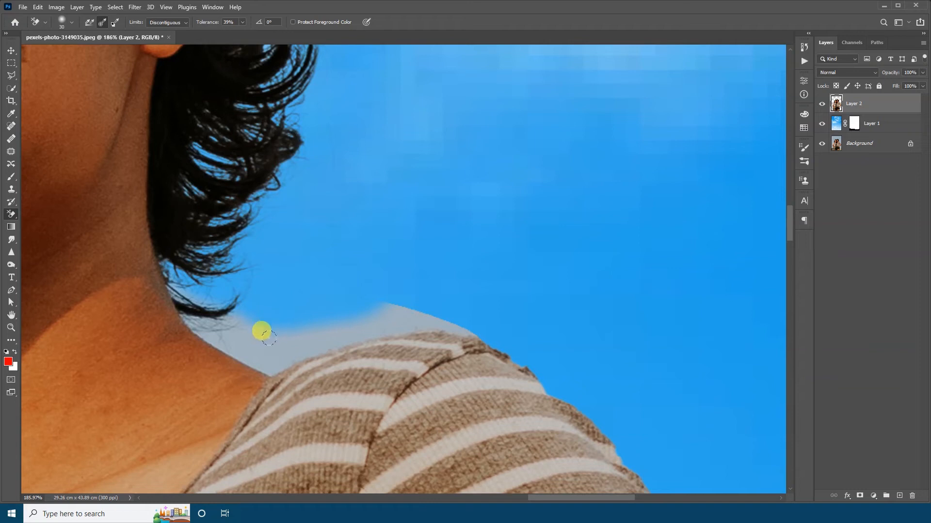
{"action": "left_click_drag", "start_coordinate": [280, 341], "coordinate": [259, 336]}
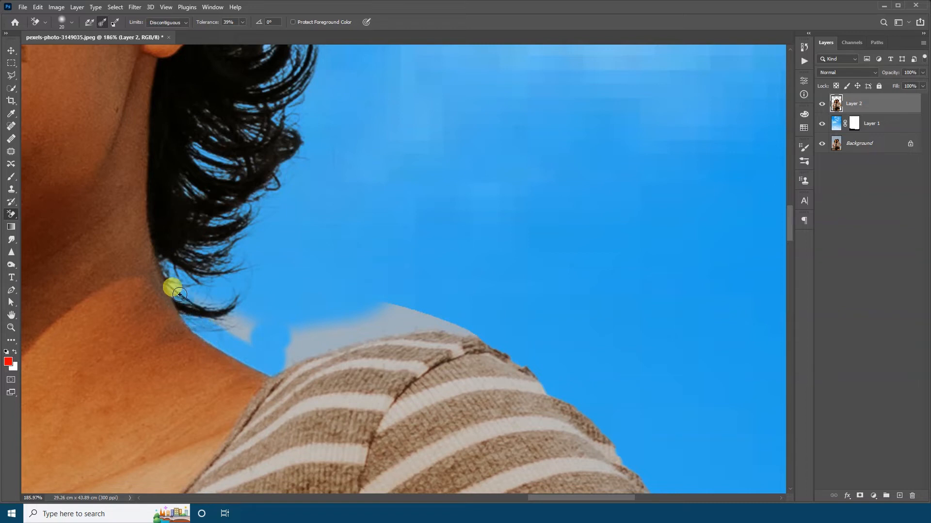
{"action": "mouse_move", "coordinate": [202, 305]}
{"action": "left_mouse_down"}
{"action": "mouse_move", "coordinate": [238, 335]}
{"action": "mouse_move", "coordinate": [211, 294]}
{"action": "mouse_move", "coordinate": [252, 326]}
{"action": "mouse_move", "coordinate": [235, 338]}
{"action": "mouse_move", "coordinate": [201, 328]}
{"action": "mouse_move", "coordinate": [265, 347]}
{"action": "mouse_move", "coordinate": [275, 364]}
{"action": "mouse_move", "coordinate": [393, 326]}
{"action": "mouse_move", "coordinate": [486, 332]}
{"action": "mouse_move", "coordinate": [405, 308]}
{"action": "mouse_move", "coordinate": [304, 333]}
{"action": "mouse_move", "coordinate": [330, 330]}
{"action": "mouse_move", "coordinate": [307, 334]}
{"action": "mouse_move", "coordinate": [301, 323]}
{"action": "mouse_move", "coordinate": [334, 308]}
{"action": "left_mouse_up"}
{"action": "key", "text": "z"}
{"action": "left_click_drag", "start_coordinate": [358, 220], "coordinate": [439, 281]}
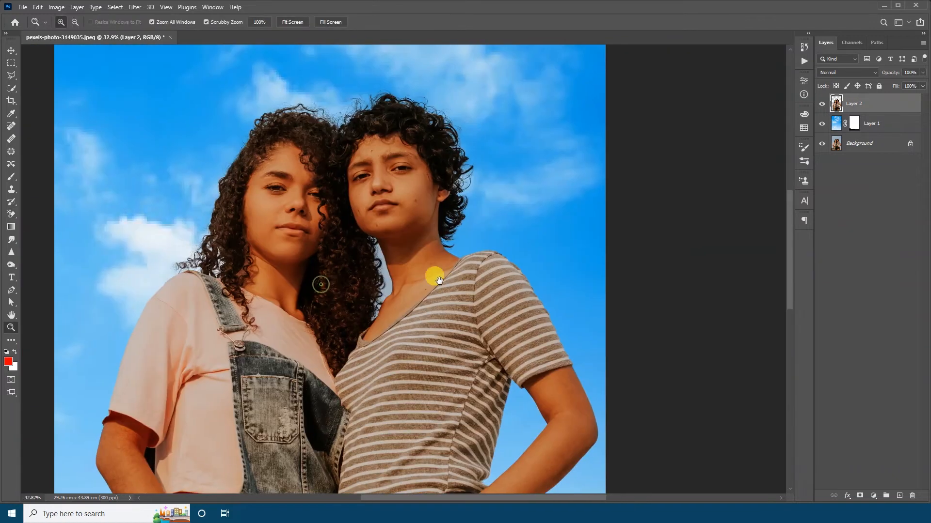
{"action": "left_click_drag", "start_coordinate": [224, 193], "coordinate": [246, 177]}
{"action": "key", "text": "e"}
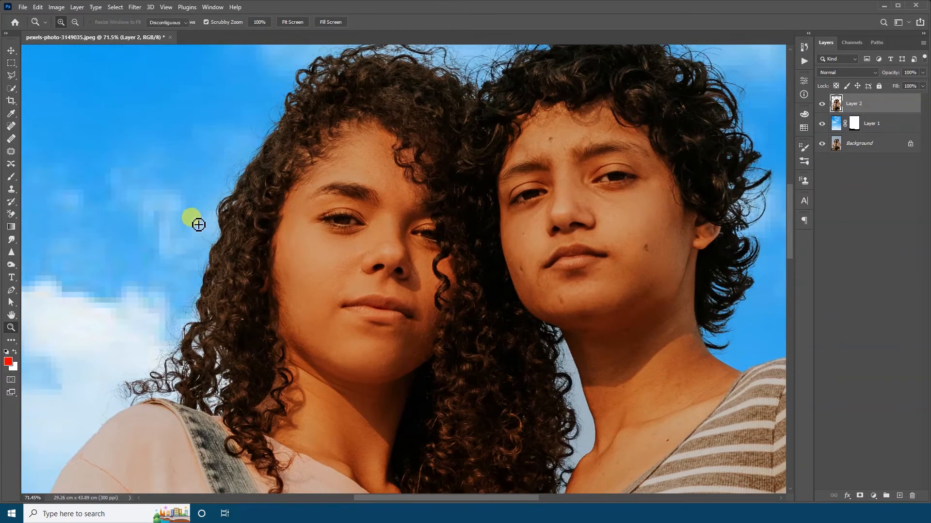
{"action": "key", "text": "z"}
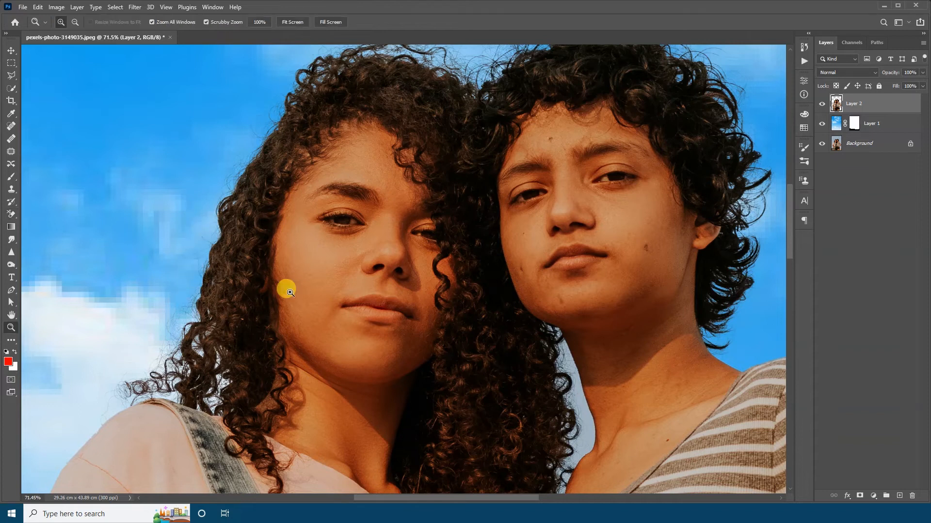
- Start a Color Balance adjustment on Layer 2 and shift its midtones to -64 cyan-red and +29 yellow-blue
{"action": "key", "text": "ctrl+0"}
{"action": "key", "text": "v"}
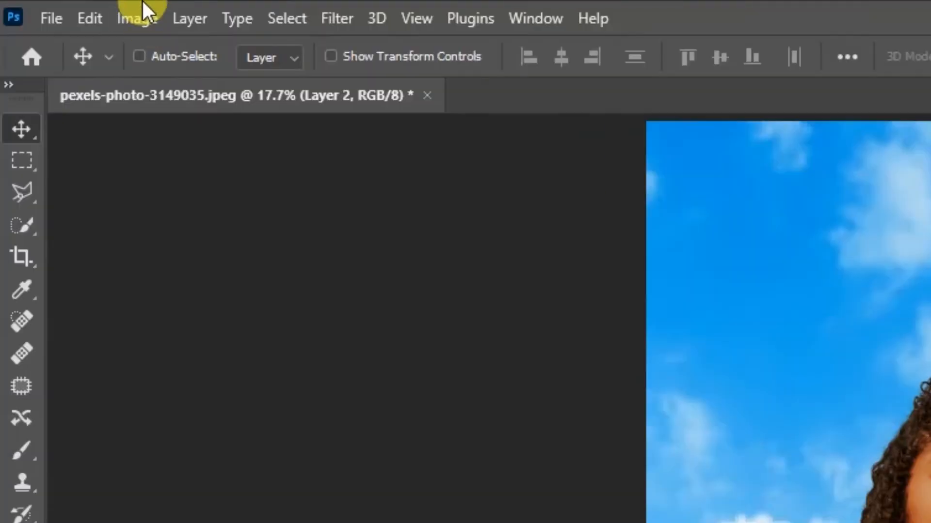
{"action": "left_click", "coordinate": [128, 15]}
{"action": "mouse_move", "coordinate": [141, 86]}
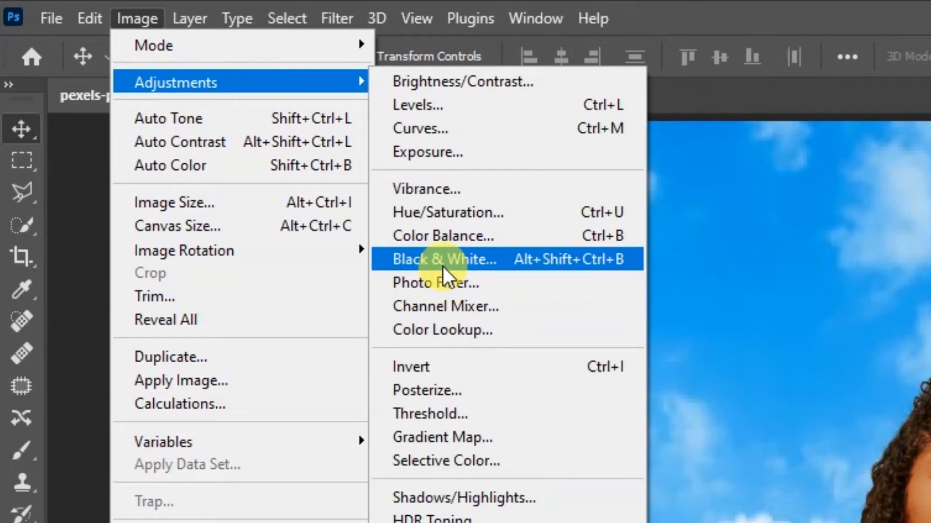
{"action": "left_click", "coordinate": [456, 235]}
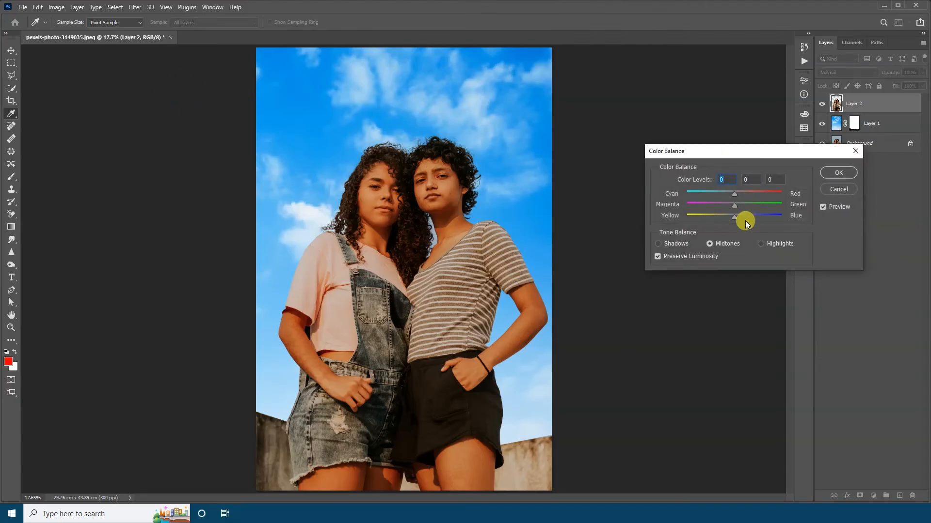
{"action": "left_click_drag", "start_coordinate": [736, 216], "coordinate": [744, 215]}
{"action": "left_click", "coordinate": [704, 193]}
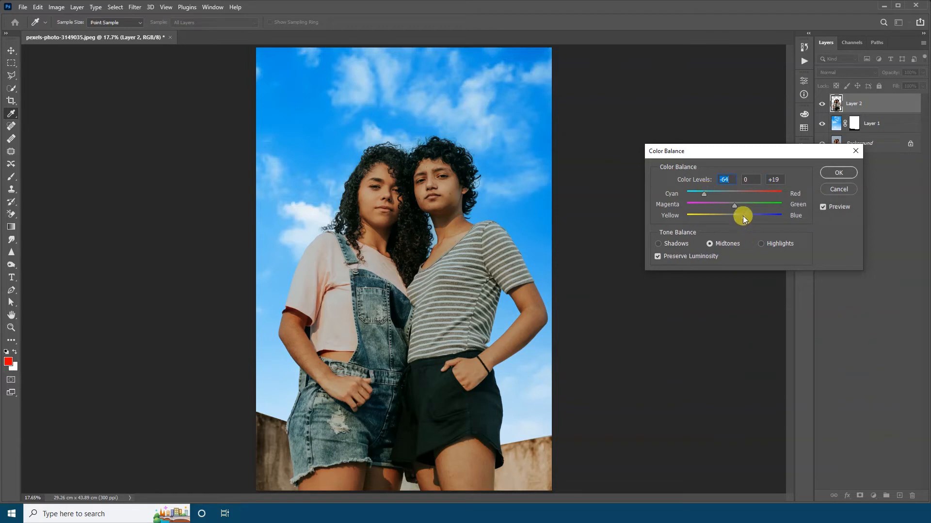
{"action": "left_click_drag", "start_coordinate": [747, 216], "coordinate": [748, 216]}
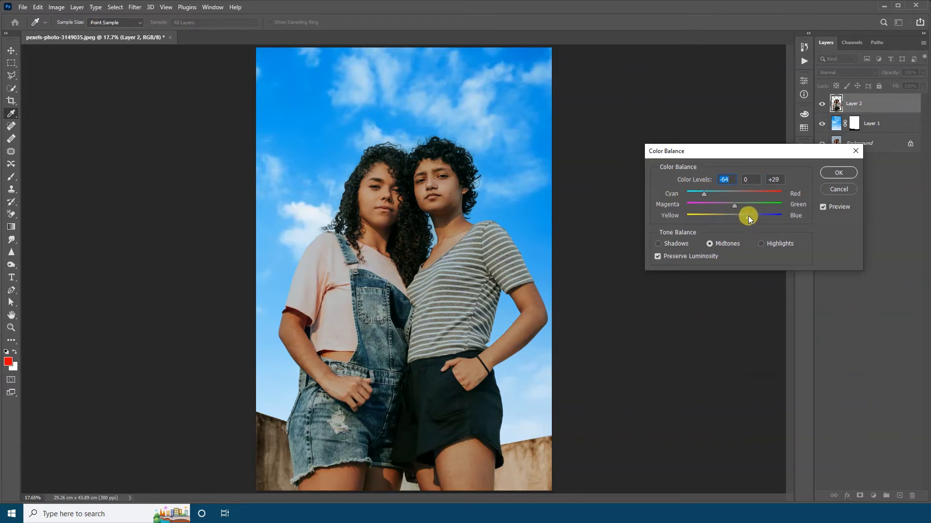
- Fine-tune the midtones toward cyan, magenta and blue, and apply the Color Balance to Layer 2
{"action": "left_click", "coordinate": [707, 193]}
{"action": "left_click_drag", "start_coordinate": [750, 217], "coordinate": [745, 212]}
{"action": "left_click", "coordinate": [726, 207]}
{"action": "left_click", "coordinate": [702, 193]}
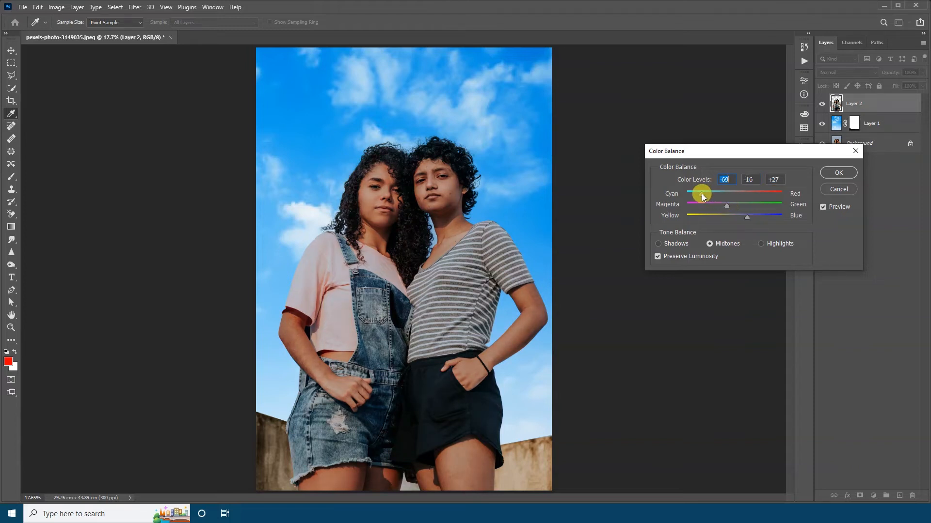
{"action": "left_click", "coordinate": [730, 205]}
{"action": "left_click", "coordinate": [748, 217]}
{"action": "mouse_move", "coordinate": [741, 196]}
{"action": "left_mouse_down"}
{"action": "mouse_move", "coordinate": [720, 198]}
{"action": "mouse_move", "coordinate": [727, 194]}
{"action": "left_mouse_up"}
{"action": "left_click", "coordinate": [834, 175]}
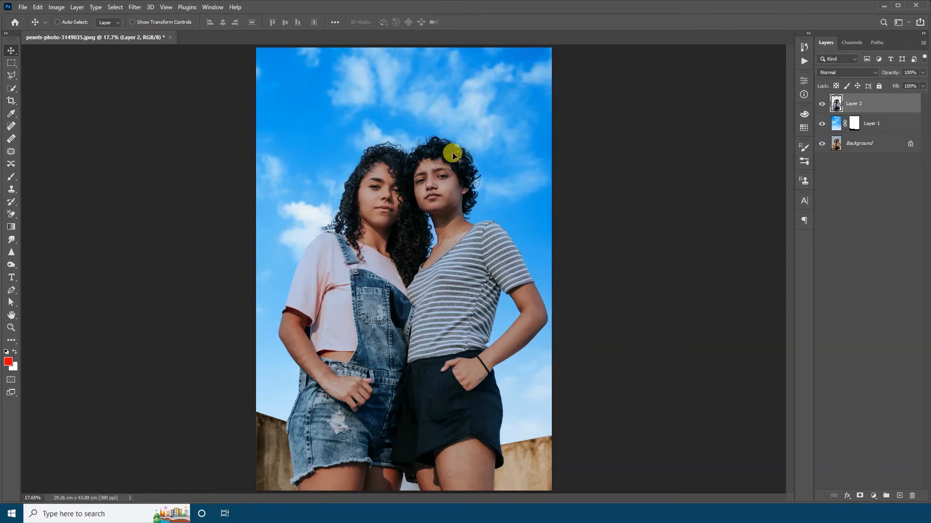
- Compare the picture with the upper layers hidden and shown, and examine the gap between the women's legs at the image's lower edge
{"action": "left_click", "coordinate": [822, 104]}
{"action": "left_click", "coordinate": [822, 124]}
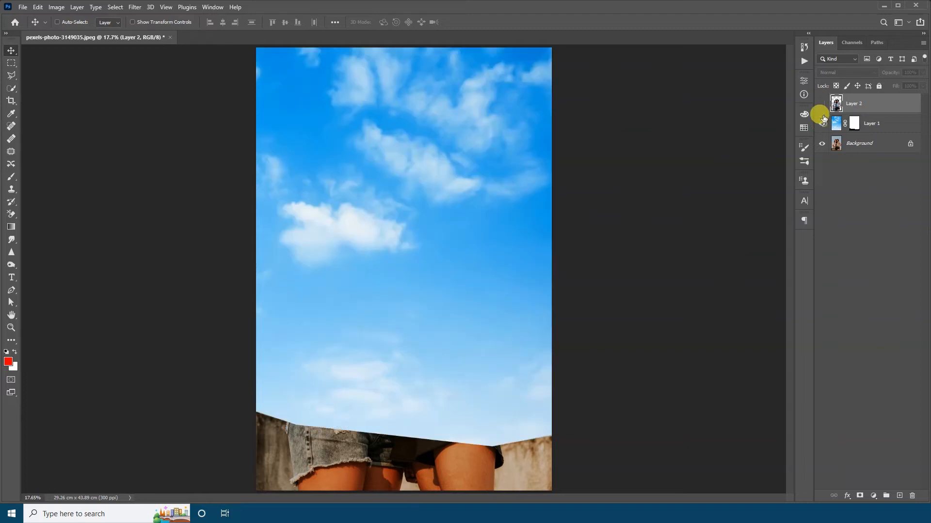
{"action": "left_click", "coordinate": [822, 104]}
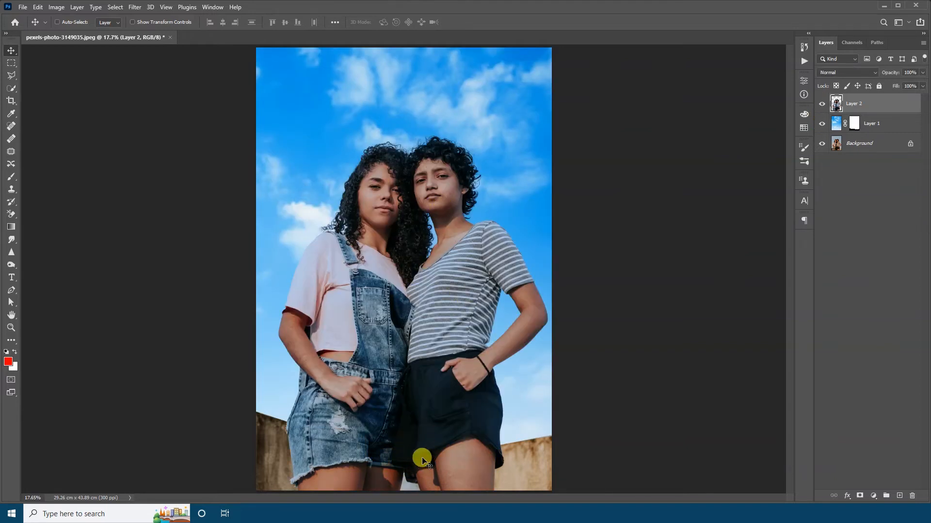
{"action": "key", "text": "z"}
{"action": "left_click_drag", "start_coordinate": [426, 482], "coordinate": [427, 295]}
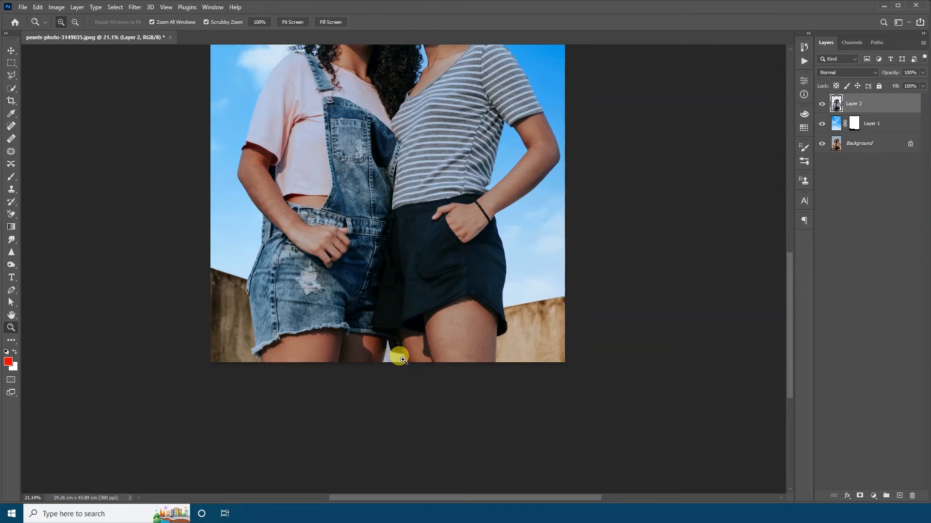
{"action": "left_click_drag", "start_coordinate": [395, 363], "coordinate": [438, 352]}
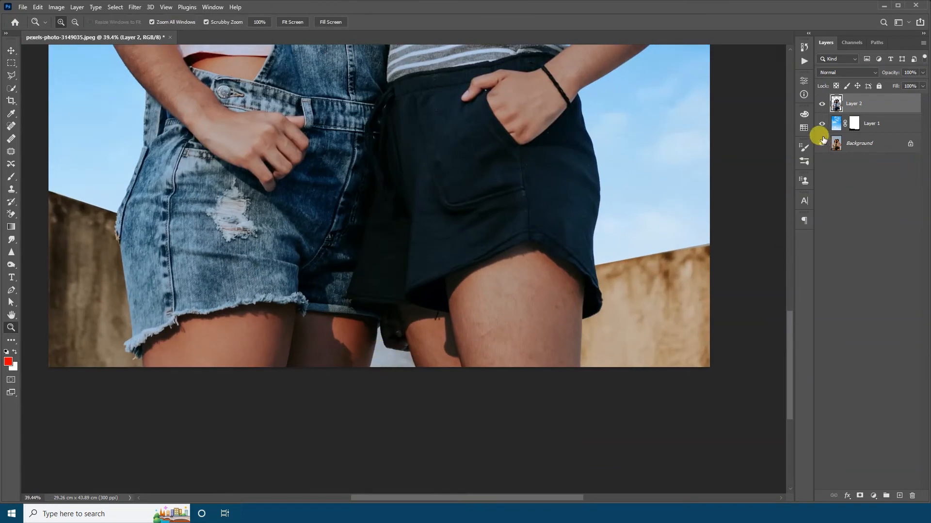
{"action": "left_click", "coordinate": [821, 123]}
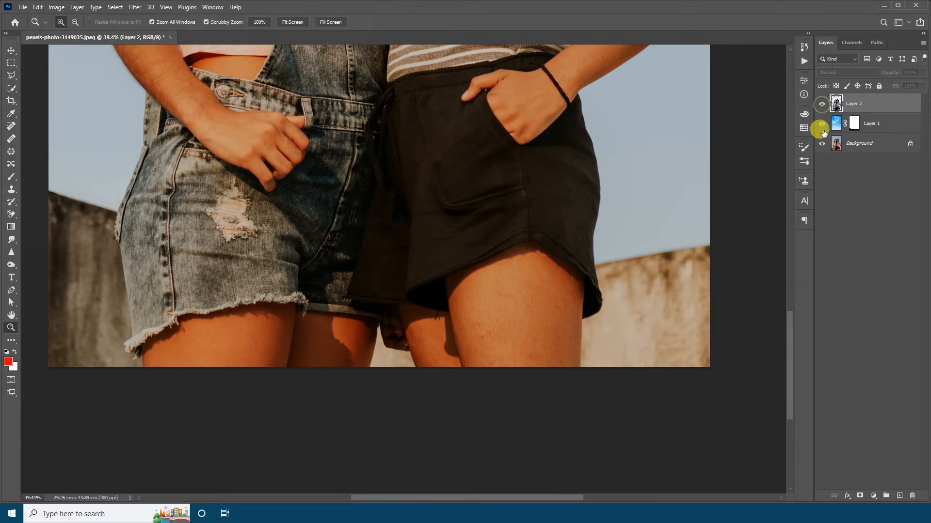
{"action": "left_click", "coordinate": [821, 123]}
{"action": "mouse_move", "coordinate": [467, 312]}
{"action": "left_mouse_down"}
{"action": "mouse_move", "coordinate": [454, 251]}
{"action": "mouse_move", "coordinate": [481, 310]}
{"action": "left_mouse_up"}
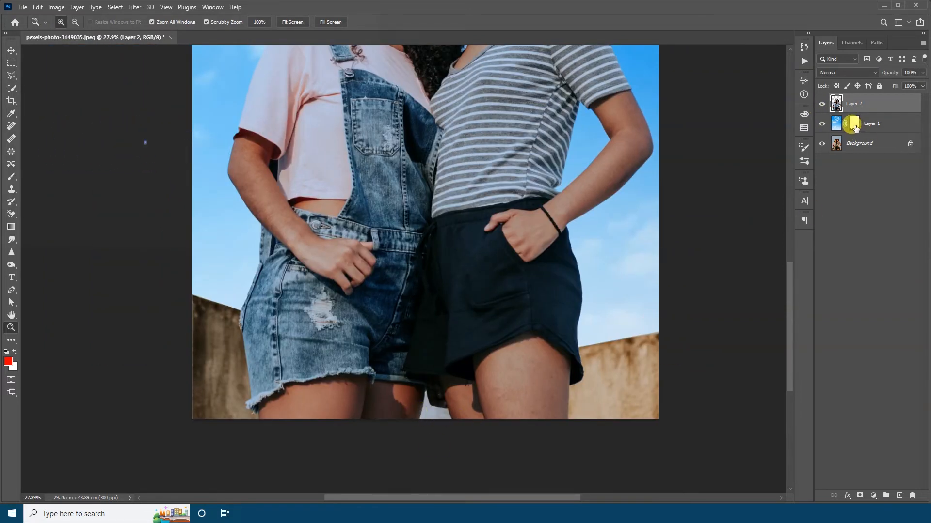
- Add a layer mask to Layer 2 and choose the Brush tool with black for the gap between the legs
{"action": "left_click", "coordinate": [853, 124]}
{"action": "left_click", "coordinate": [854, 106]}
{"action": "left_click", "coordinate": [858, 496]}
{"action": "key", "text": "b"}
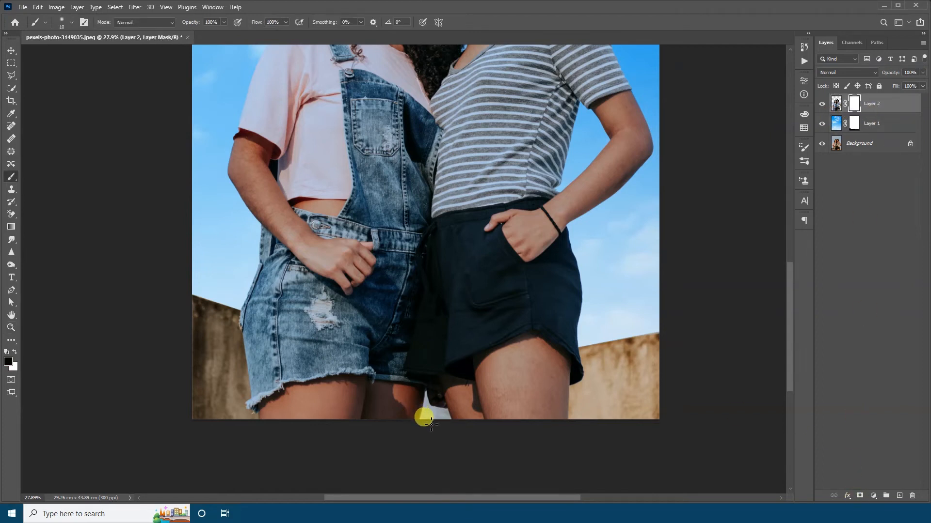
{"action": "key", "text": "ctrl+space"}
{"action": "left_click_drag", "start_coordinate": [451, 419], "coordinate": [496, 419]}
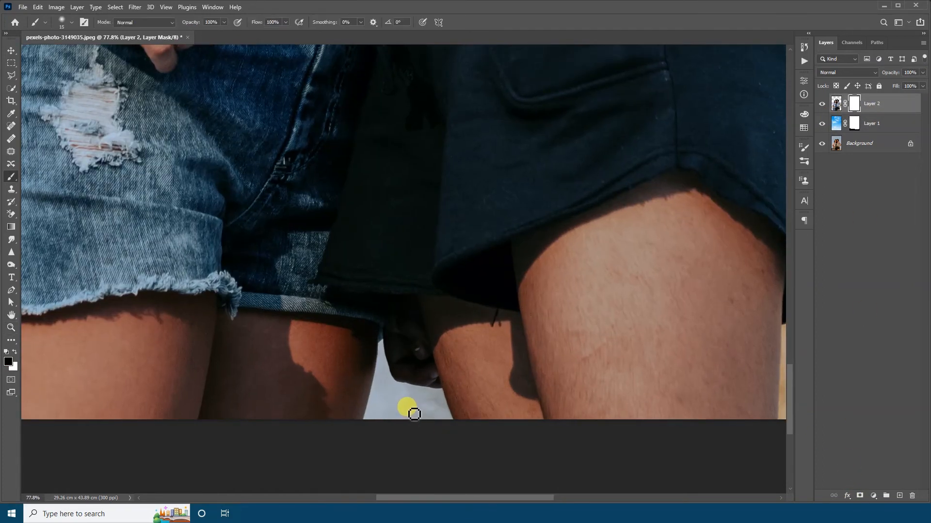
{"action": "key", "text": "bracketright"}
{"action": "left_click_drag", "start_coordinate": [408, 369], "coordinate": [402, 466]}
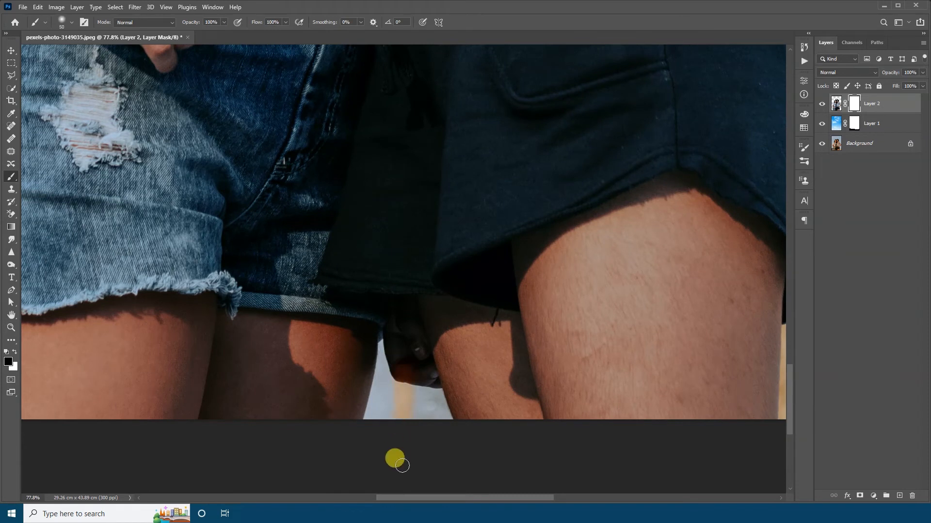
{"action": "key", "text": "ctrl+z"}
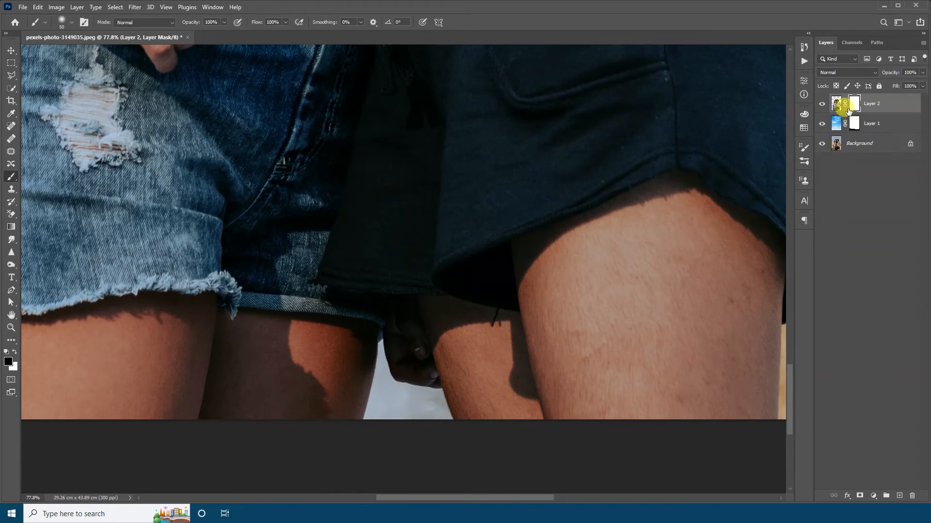
- Select the grey gap between the women's legs with the Magic Wand and hide it on Layer 2's mask
{"action": "key", "text": "w"}
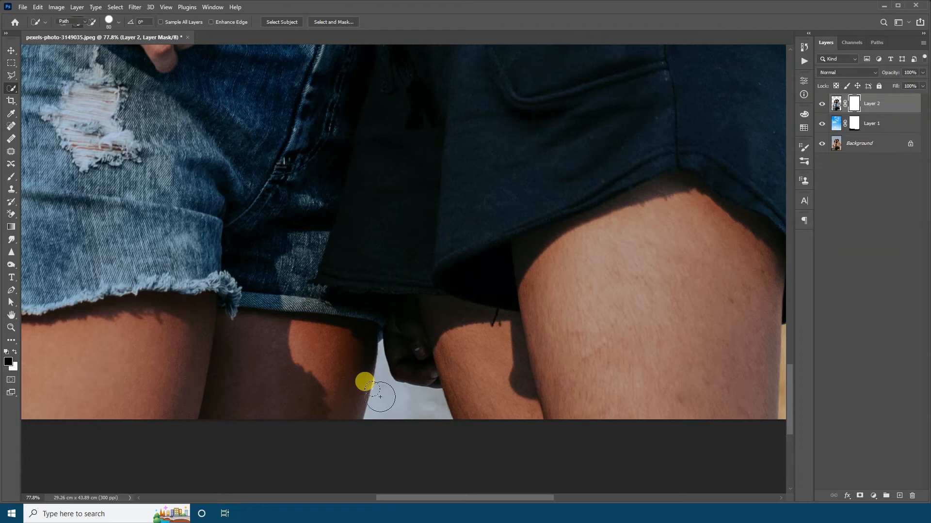
{"action": "key", "text": "p"}
{"action": "key", "text": "w"}
{"action": "key", "text": "shift+w"}
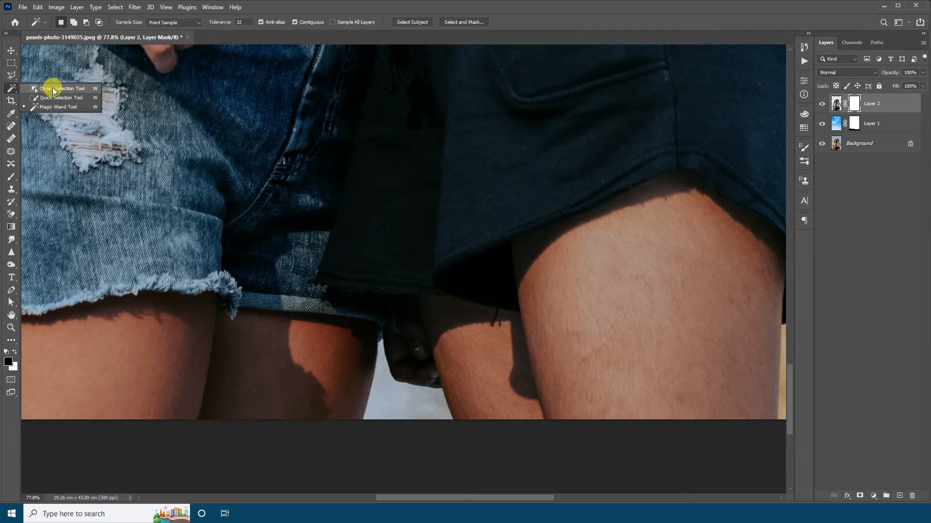
{"action": "left_click", "coordinate": [413, 404]}
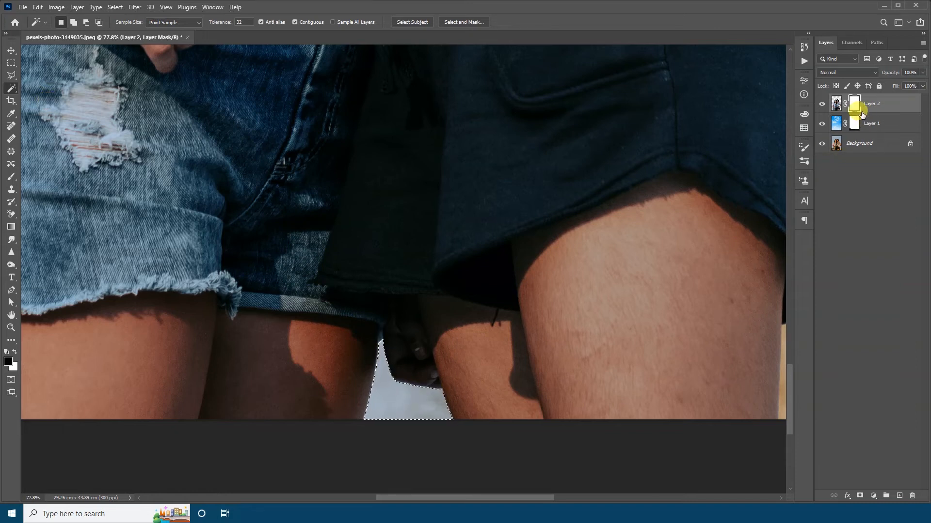
{"action": "key", "text": "z"}
{"action": "left_click_drag", "start_coordinate": [456, 266], "coordinate": [409, 281]}
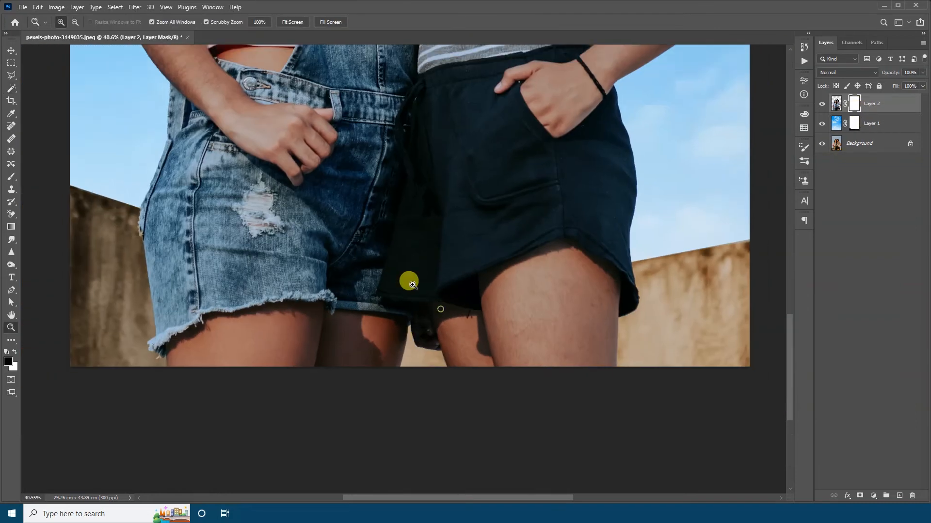
- Apply a Gaussian Blur with a radius of 13.9 pixels to the sky image on Layer 1
{"action": "right_click", "coordinate": [412, 267]}
{"action": "left_click", "coordinate": [430, 272]}
{"action": "key", "text": "v"}
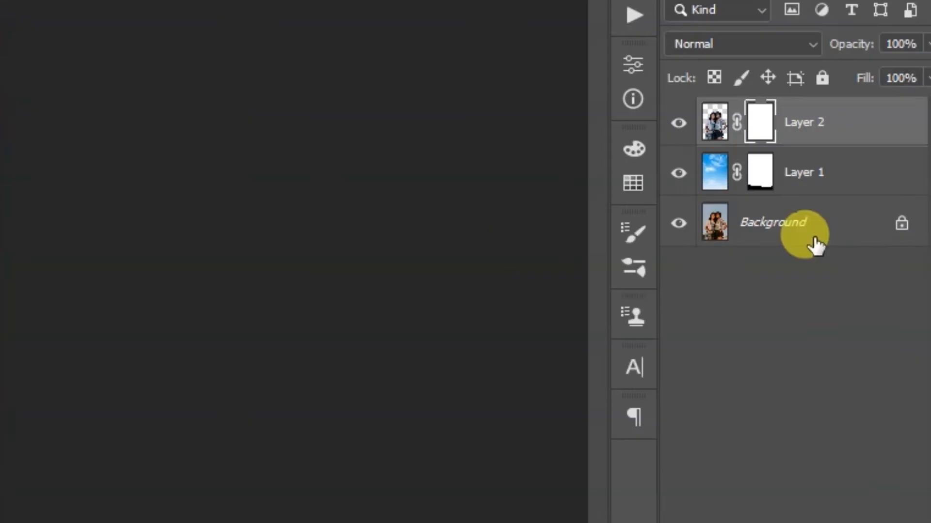
{"action": "left_click", "coordinate": [877, 126]}
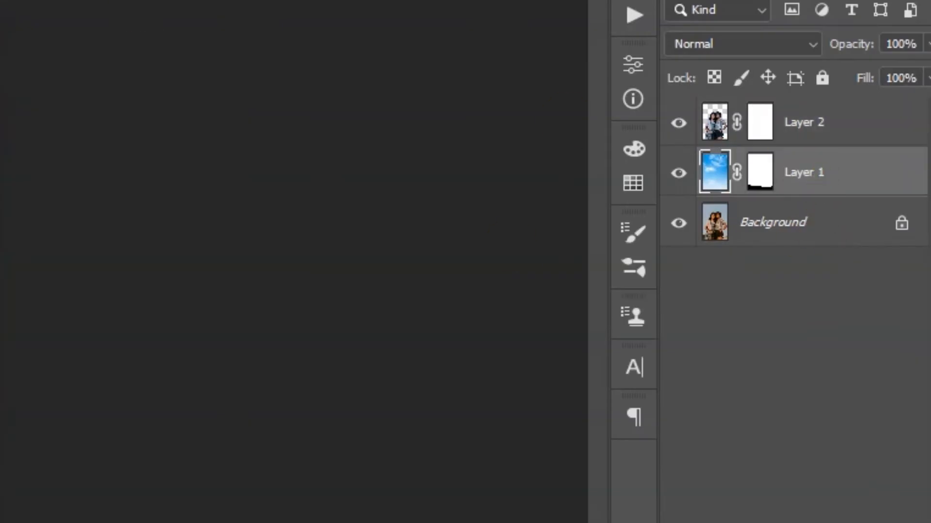
{"action": "left_click", "coordinate": [236, 14]}
{"action": "left_click", "coordinate": [245, 260]}
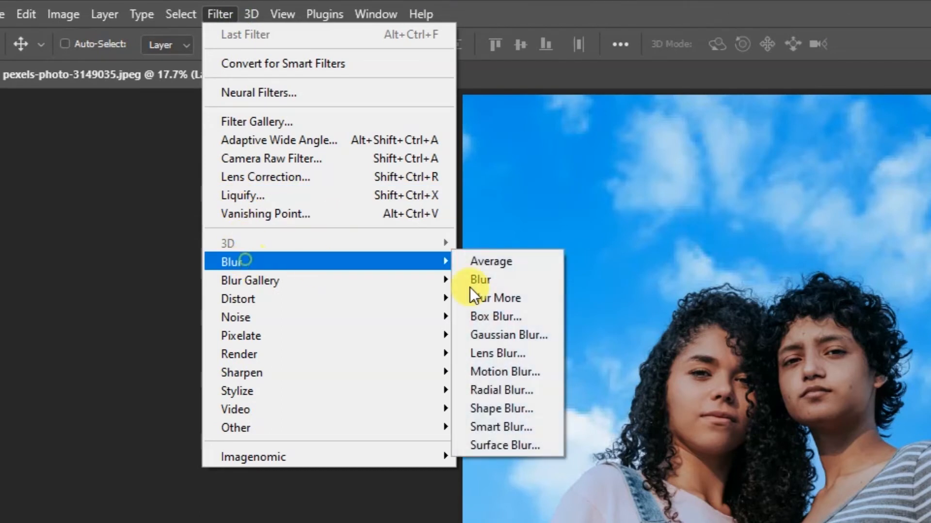
{"action": "left_click", "coordinate": [516, 335]}
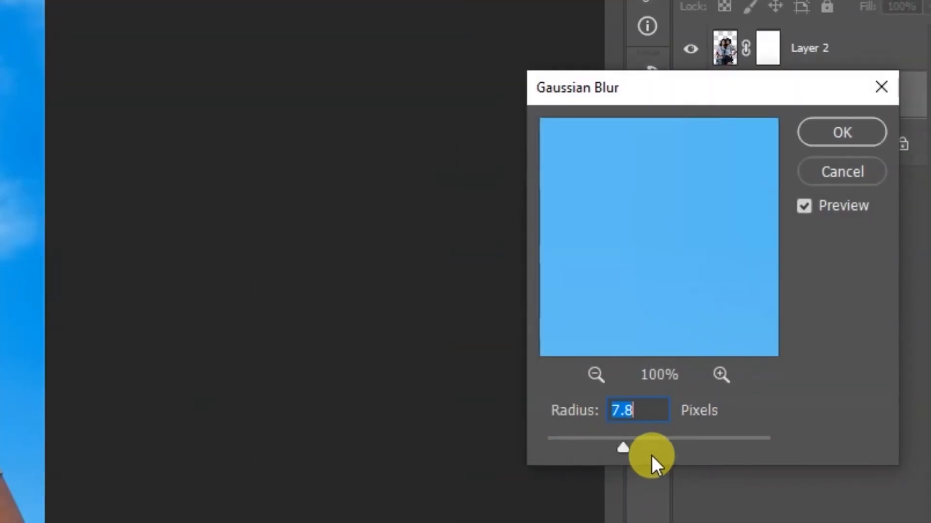
{"action": "left_click_drag", "start_coordinate": [625, 449], "coordinate": [662, 449]}
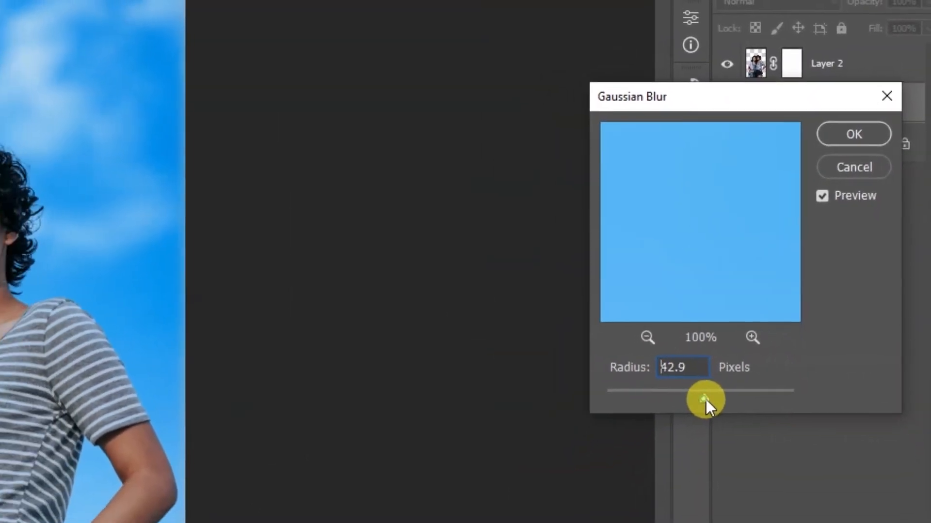
{"action": "left_click_drag", "start_coordinate": [705, 400], "coordinate": [683, 399]}
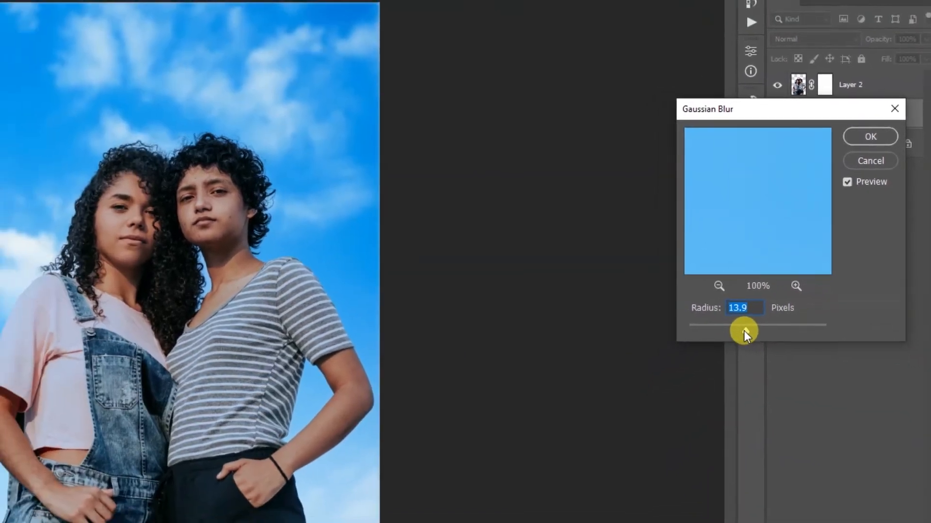
{"action": "left_click_drag", "start_coordinate": [743, 331], "coordinate": [750, 330]}
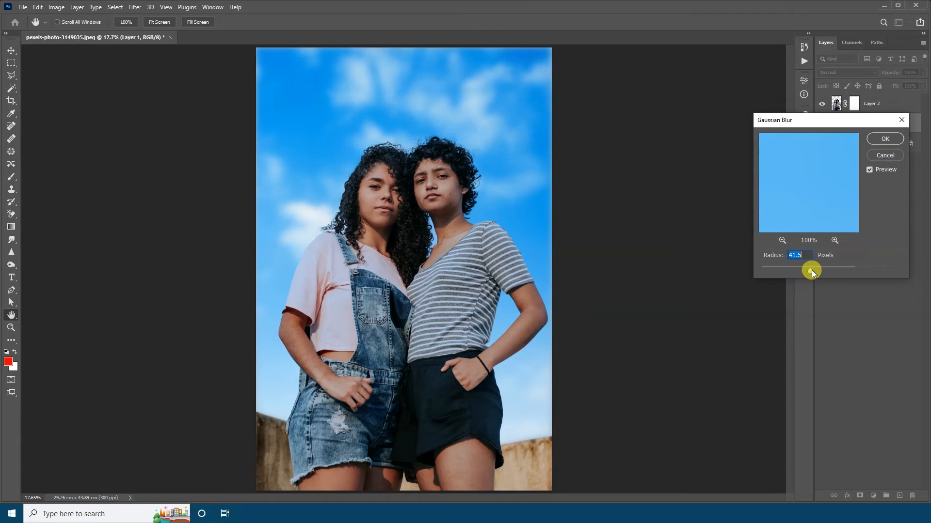
{"action": "left_click_drag", "start_coordinate": [808, 270], "coordinate": [773, 270]}
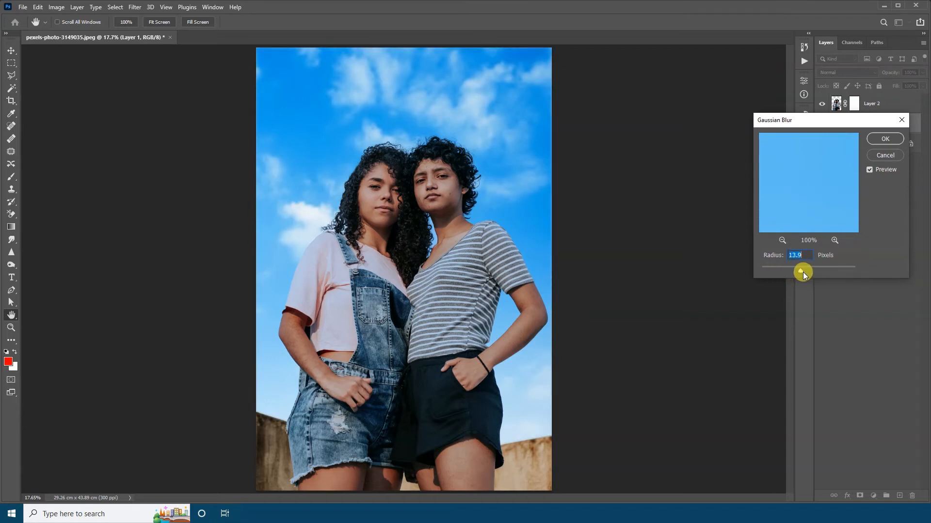
{"action": "key", "text": "v"}
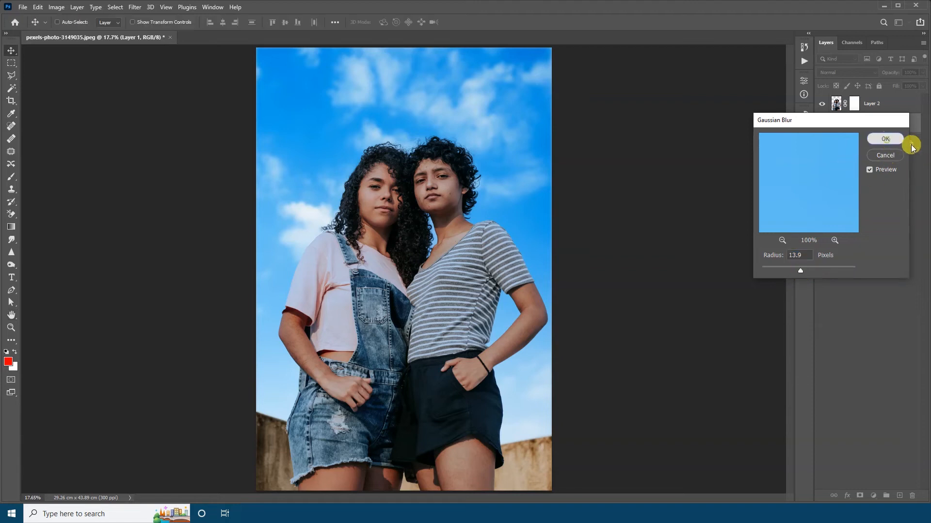
{"action": "left_click", "coordinate": [885, 139]}
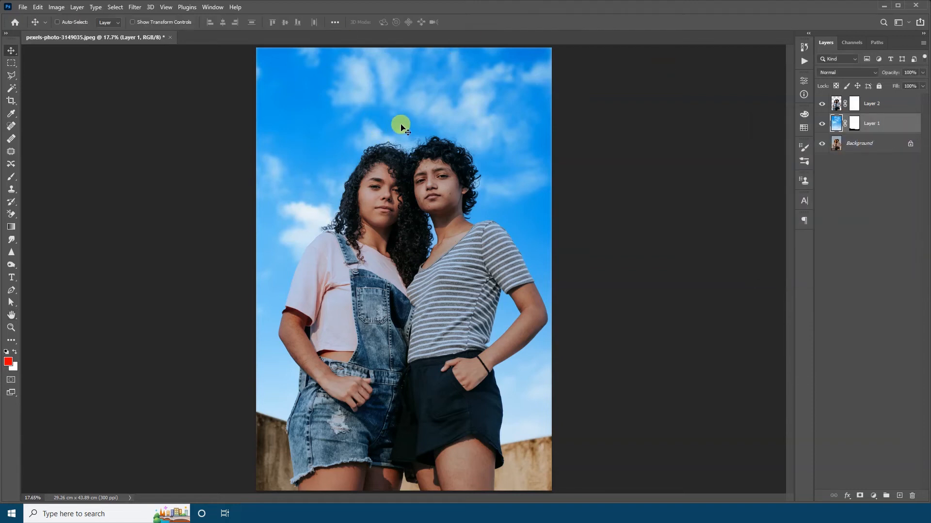
- Brighten the sky on Layer 1 with Curves, raising the RGB midpoint to input 111 and output 135
{"action": "key", "text": "ctrl"}
{"action": "key", "text": "ctrl+m"}
{"action": "left_click", "coordinate": [630, 179]}
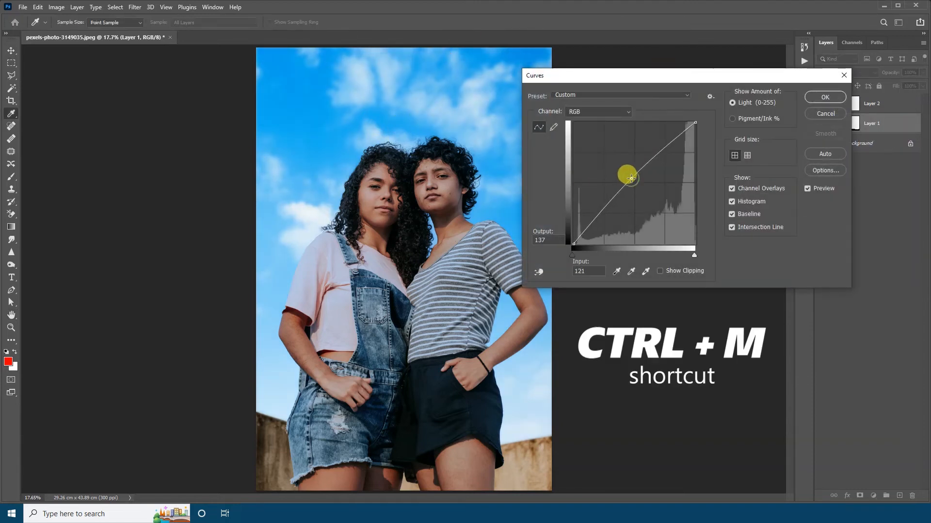
{"action": "left_click_drag", "start_coordinate": [631, 178], "coordinate": [626, 180]}
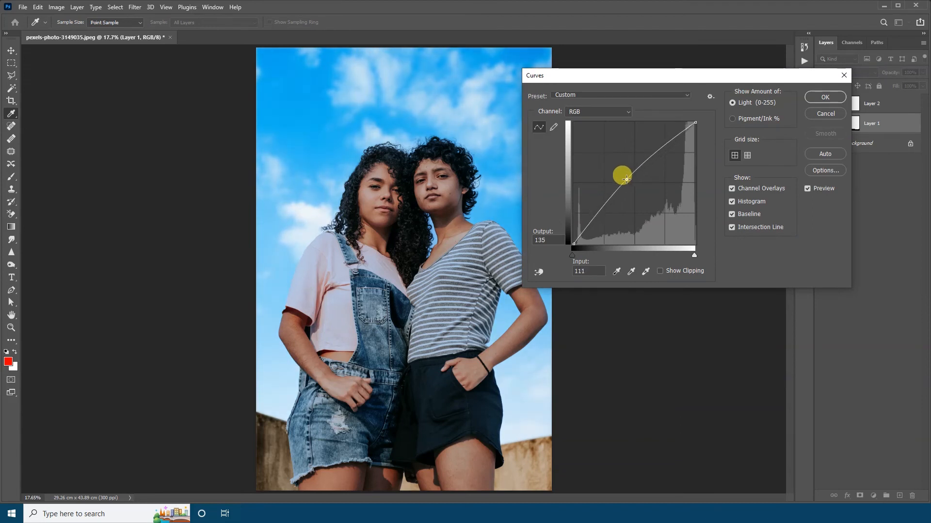
{"action": "key", "text": "Return"}
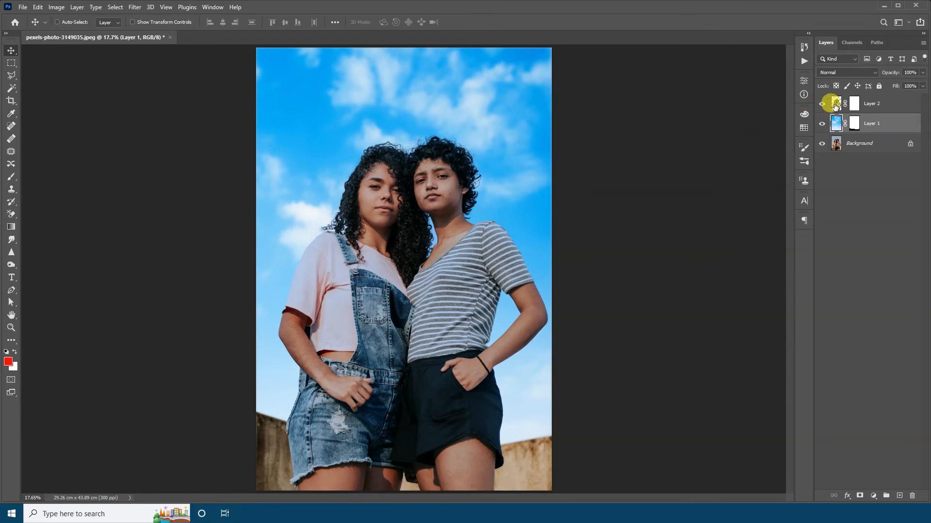
- Apply Brightness/Contrast to the women on Layer 2, with brightness 5 and contrast 21
{"action": "left_click", "coordinate": [830, 102]}
{"action": "left_click", "coordinate": [56, 7]}
{"action": "mouse_move", "coordinate": [71, 32]}
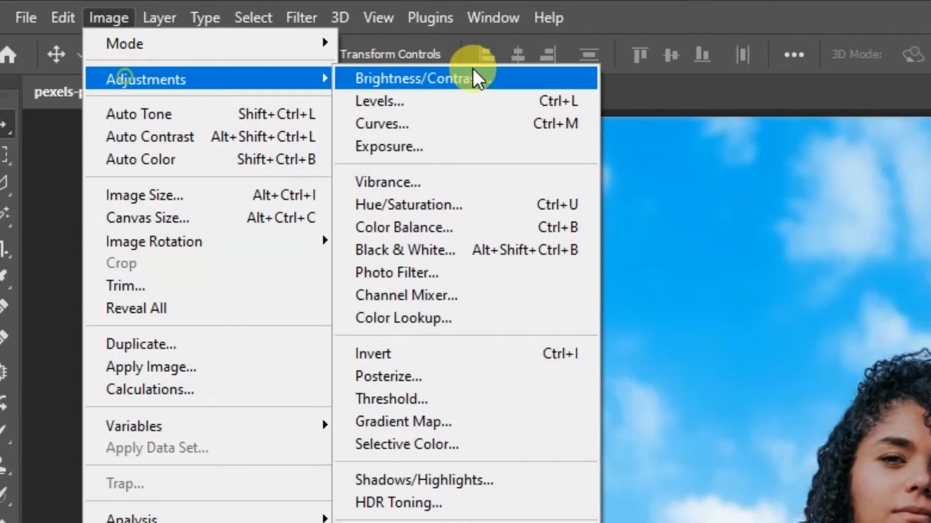
{"action": "left_click", "coordinate": [205, 32]}
{"action": "left_click_drag", "start_coordinate": [521, 317], "coordinate": [534, 318]}
{"action": "mouse_move", "coordinate": [516, 265]}
{"action": "left_mouse_down"}
{"action": "mouse_move", "coordinate": [490, 266]}
{"action": "mouse_move", "coordinate": [512, 265]}
{"action": "left_mouse_up"}
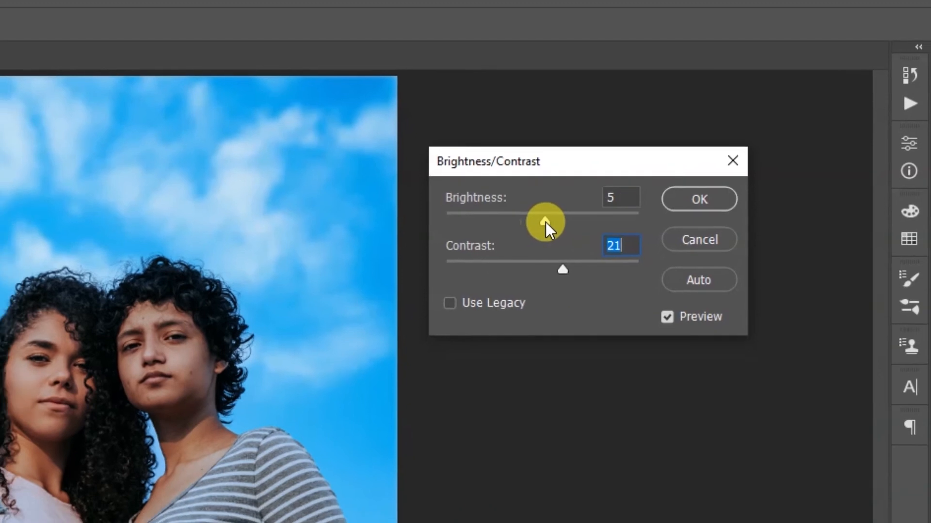
{"action": "left_click_drag", "start_coordinate": [545, 222], "coordinate": [551, 221]}
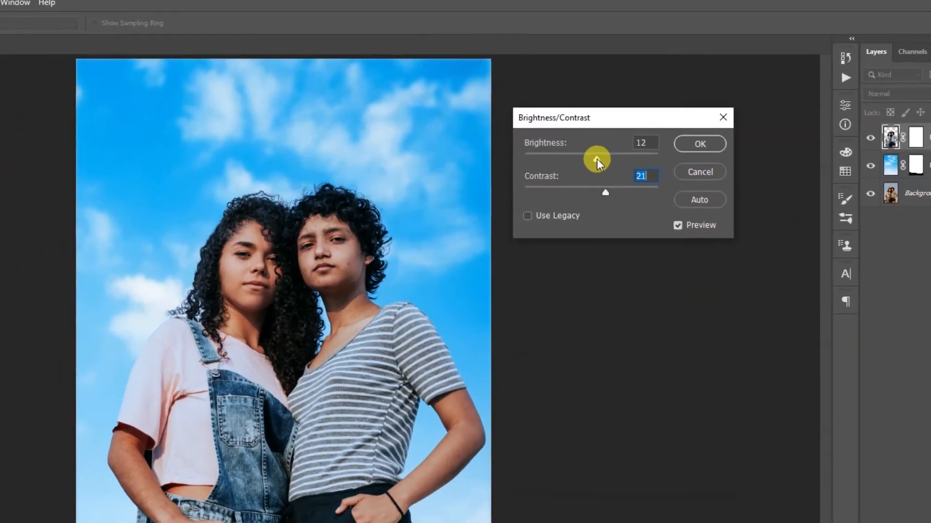
{"action": "left_click_drag", "start_coordinate": [597, 159], "coordinate": [595, 160]}
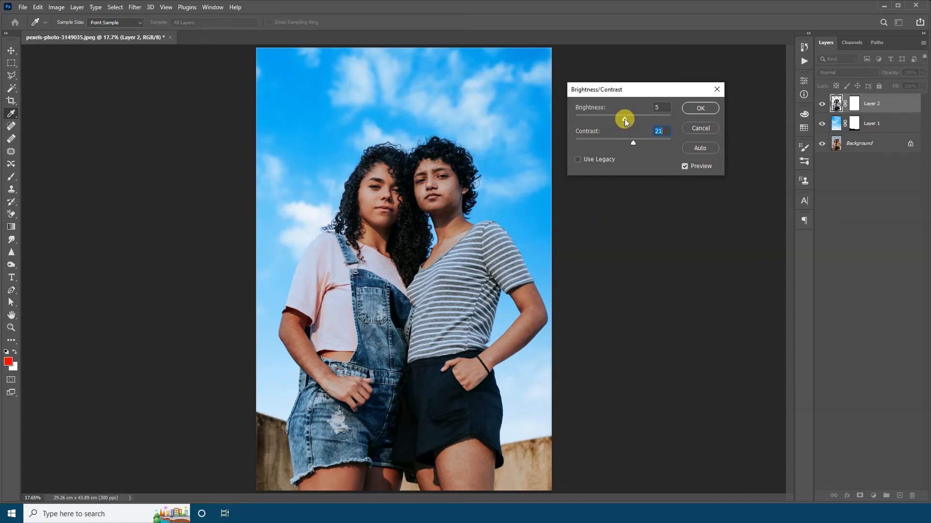
{"action": "left_click", "coordinate": [700, 107]}
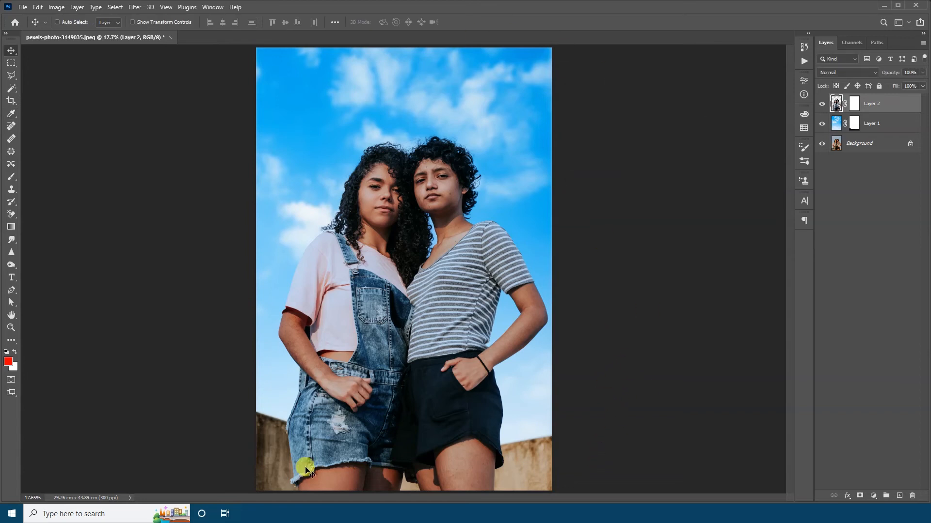
- Select the dark gap between the pink shirt and the arm with the Magic Wand, hide it on Layer 2's mask, and deselect
{"action": "key", "text": "z"}
{"action": "left_click_drag", "start_coordinate": [349, 328], "coordinate": [351, 316]}
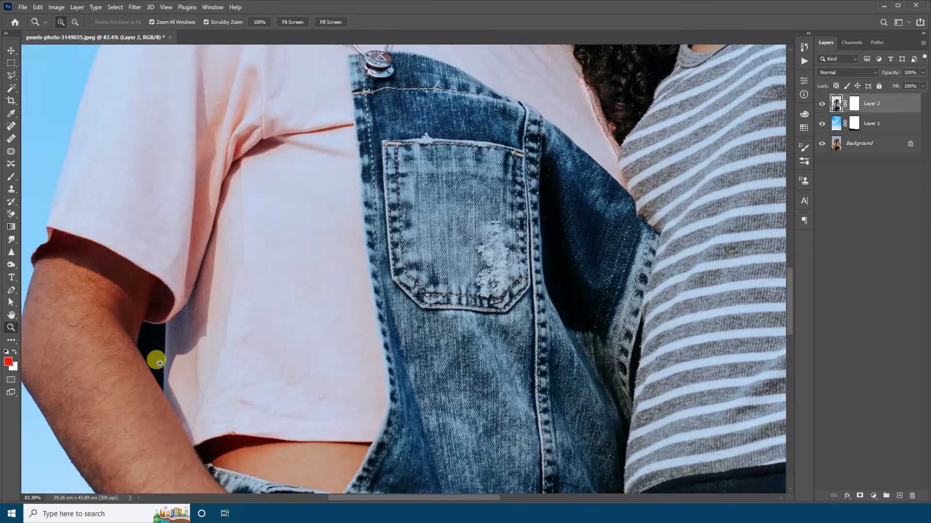
{"action": "key", "text": "w"}
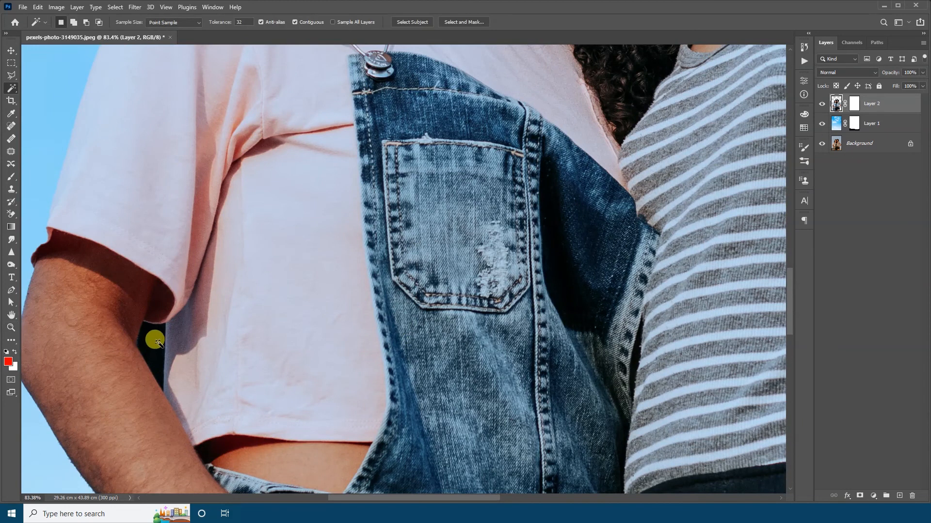
{"action": "right_click", "coordinate": [12, 86]}
{"action": "left_click", "coordinate": [48, 108]}
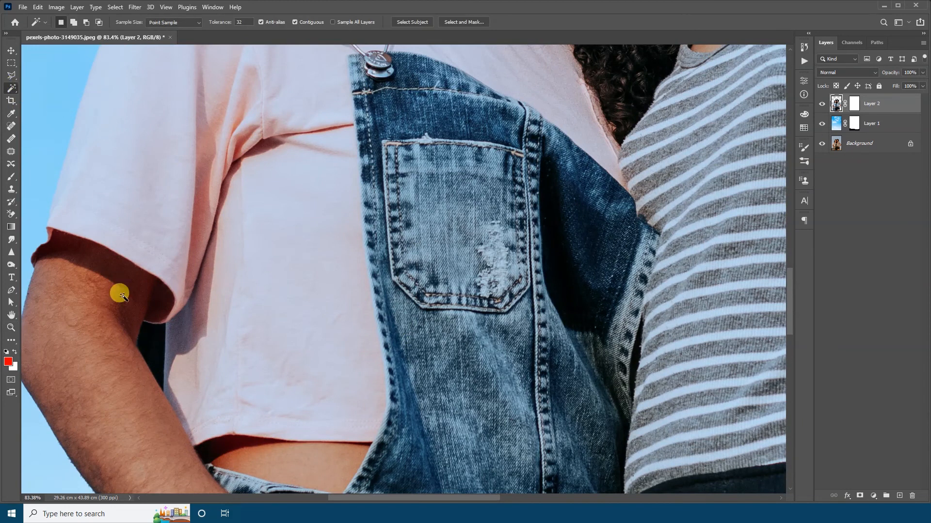
{"action": "left_click", "coordinate": [141, 342]}
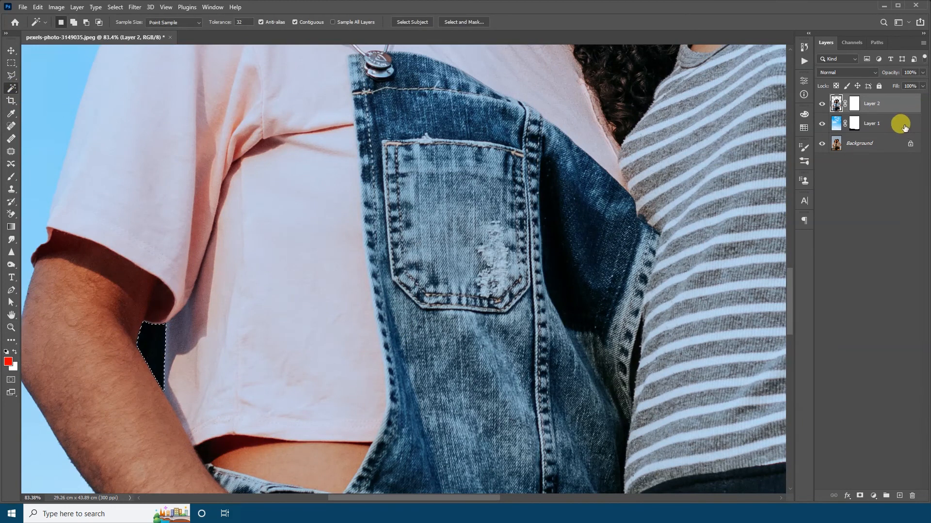
{"action": "left_click", "coordinate": [855, 104]}
{"action": "key", "text": "alt+BackSpace"}
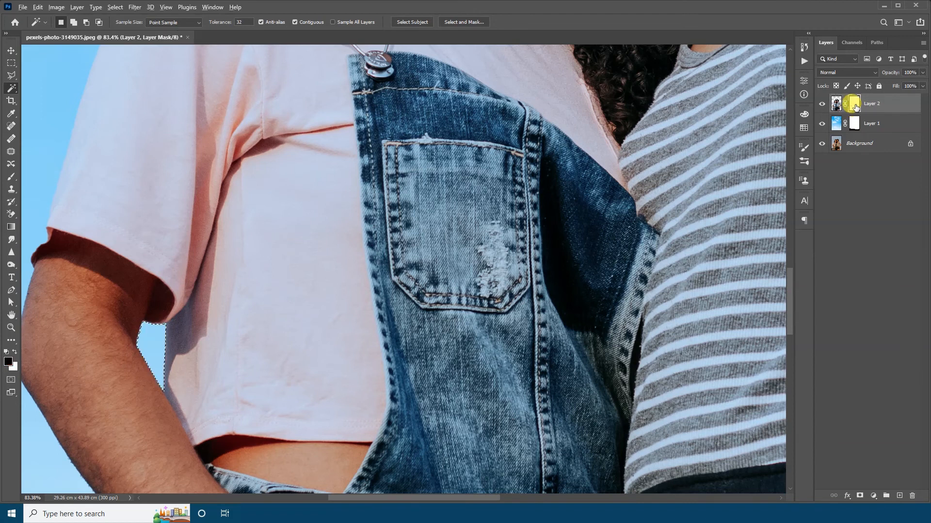
{"action": "key", "text": "ctrl+d"}
{"action": "key", "text": "ctrl+0"}
{"action": "key", "text": "v"}
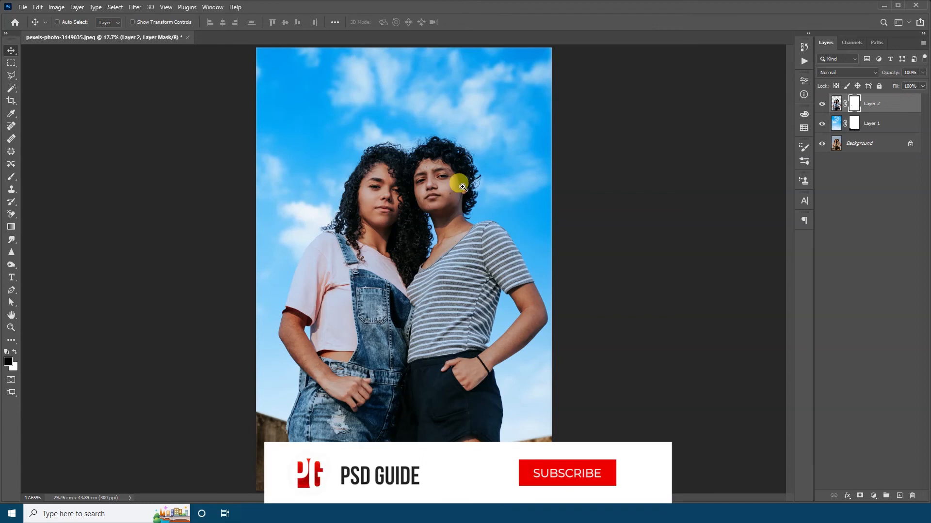
- Remove the mole on the cheek of the woman in the striped shirt on Layer 2 with the Spot Healing Brush
{"action": "key", "text": "z"}
{"action": "left_click_drag", "start_coordinate": [466, 182], "coordinate": [499, 191]}
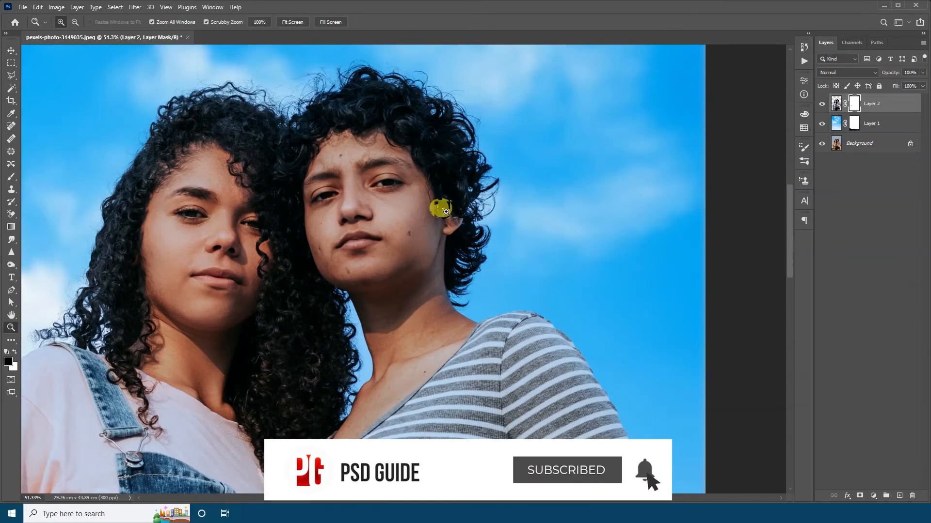
{"action": "left_click_drag", "start_coordinate": [441, 208], "coordinate": [453, 208]}
{"action": "right_click", "coordinate": [412, 278]}
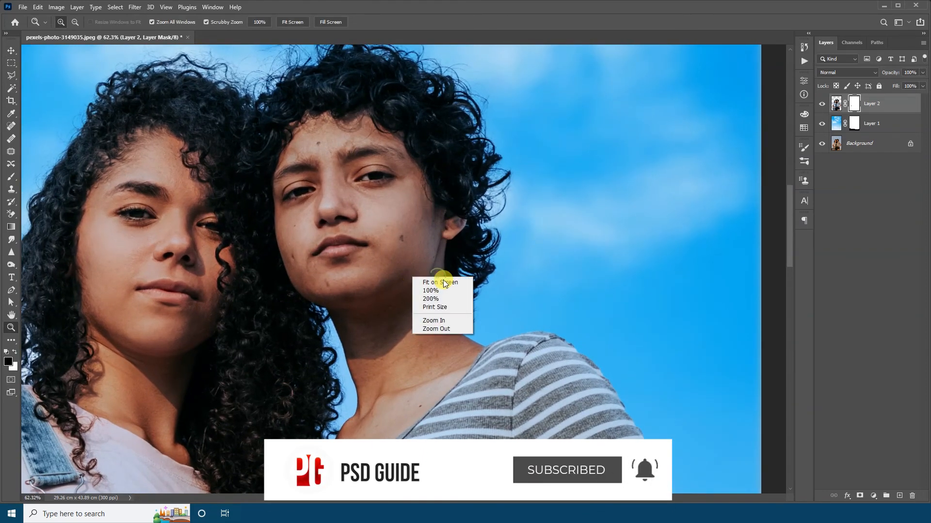
{"action": "left_click", "coordinate": [440, 282]}
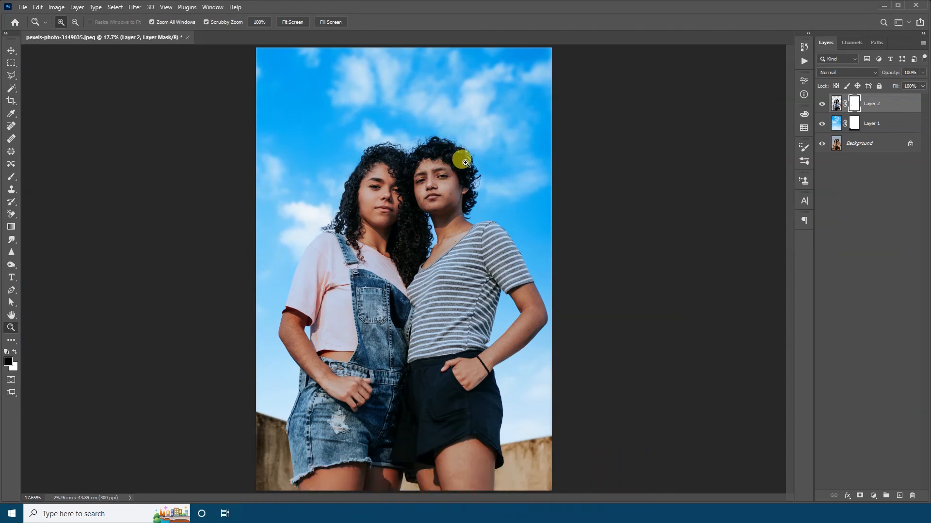
{"action": "left_click_drag", "start_coordinate": [461, 158], "coordinate": [521, 169]}
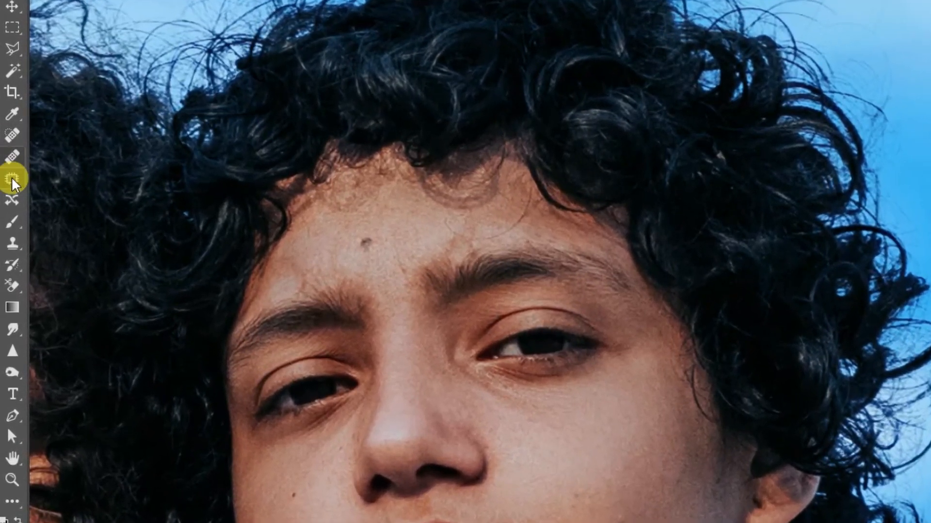
{"action": "left_click", "coordinate": [12, 134]}
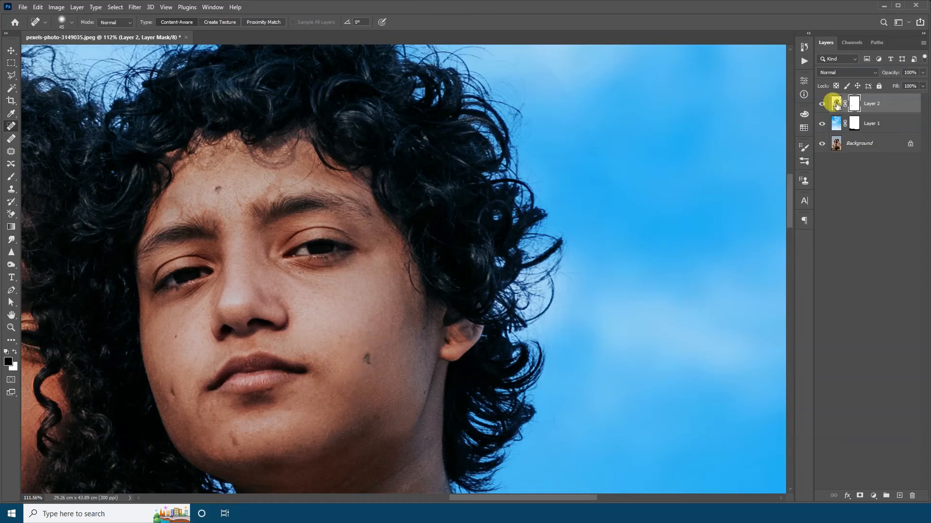
{"action": "left_click", "coordinate": [837, 109]}
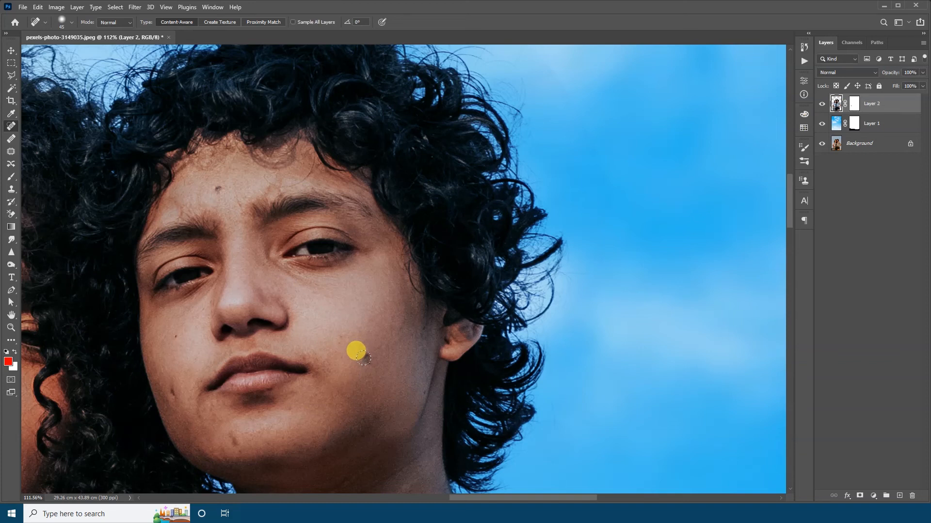
{"action": "left_click", "coordinate": [364, 355]}
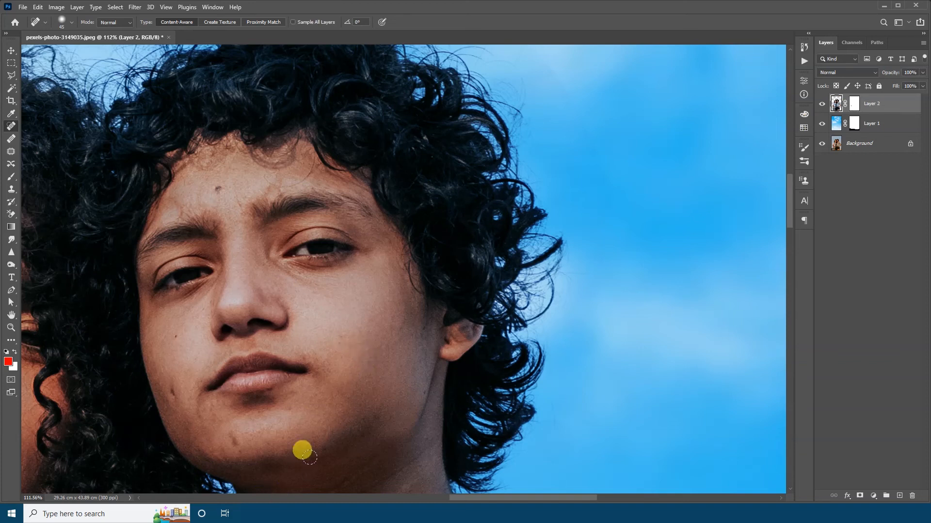
- Reduce the Spot Healing Brush to size 30 and remove the remaining spots from the same woman's face, neck and chest
{"action": "key", "text": "["}
{"action": "key", "text": "bracketleft"}
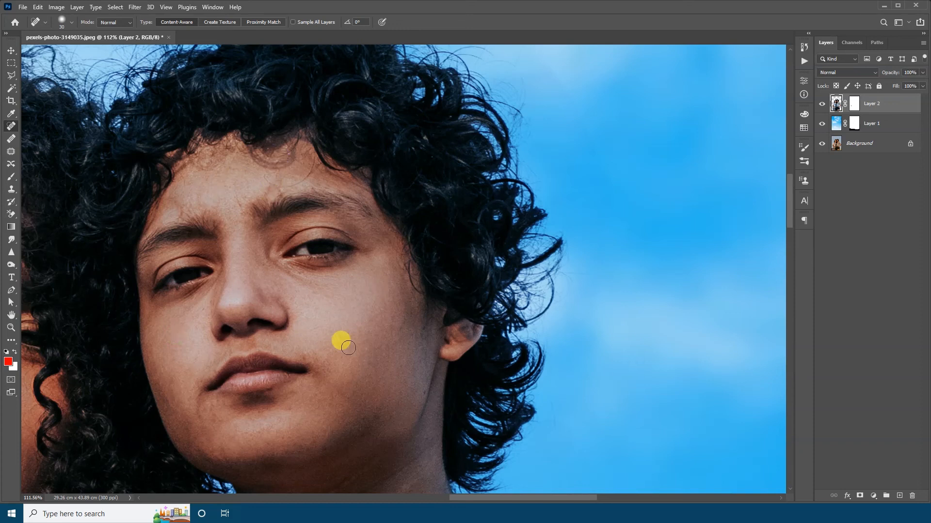
{"action": "scroll", "coordinate": [378, 305], "scroll_direction": "down", "scroll_amount": 4}
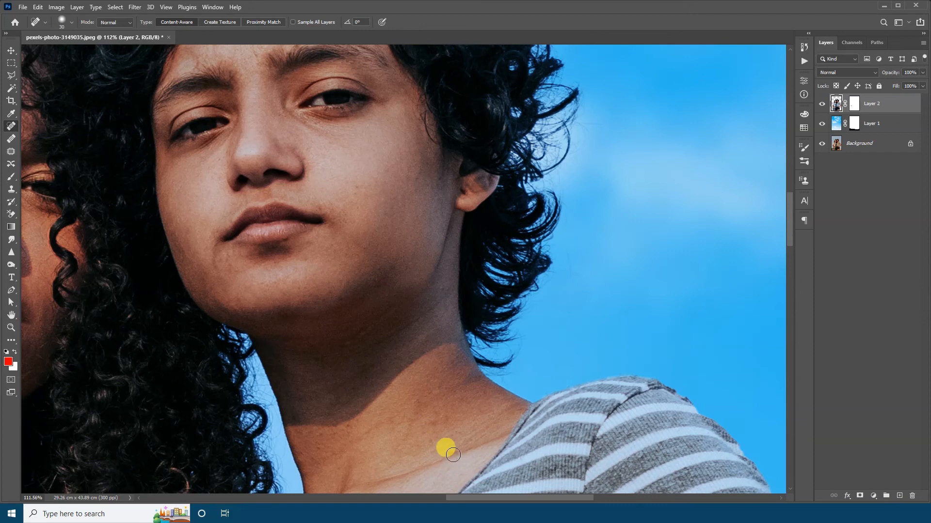
{"action": "scroll", "coordinate": [443, 443], "scroll_direction": "down", "scroll_amount": 4}
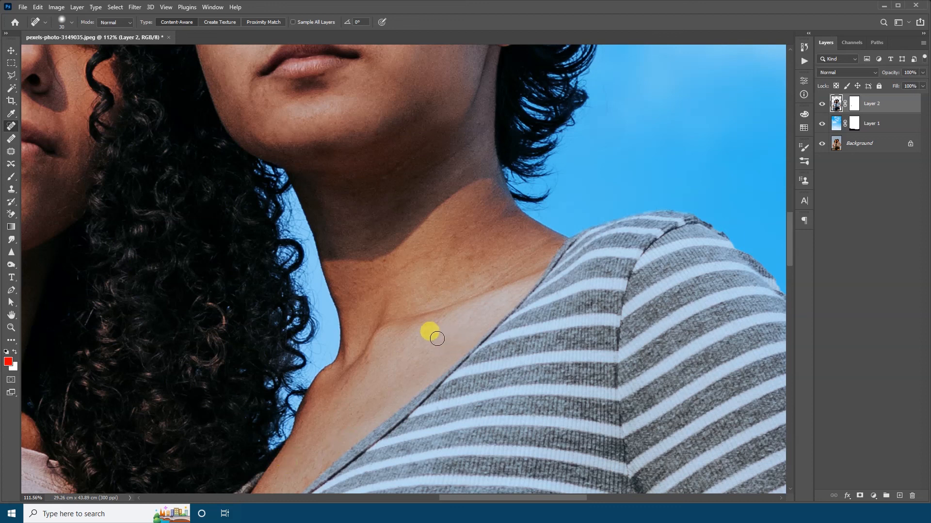
- Examine the retouched skin and the hair edges against the sky up close, and review the whole picture
{"action": "key", "text": "z"}
{"action": "left_click_drag", "start_coordinate": [441, 256], "coordinate": [348, 282]}
{"action": "left_click_drag", "start_coordinate": [390, 235], "coordinate": [442, 276]}
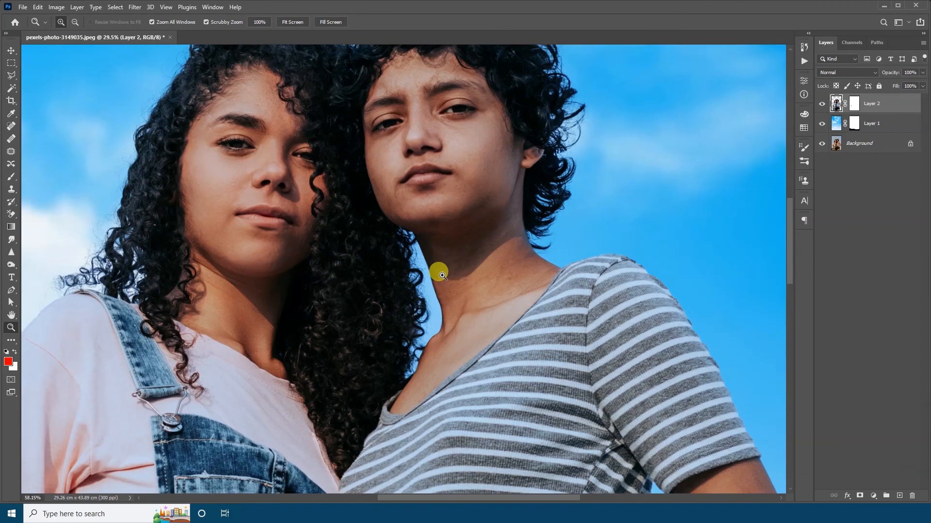
{"action": "right_click", "coordinate": [442, 275]}
{"action": "left_click", "coordinate": [459, 281]}
{"action": "left_click_drag", "start_coordinate": [452, 185], "coordinate": [518, 186]}
{"action": "right_click", "coordinate": [442, 274]}
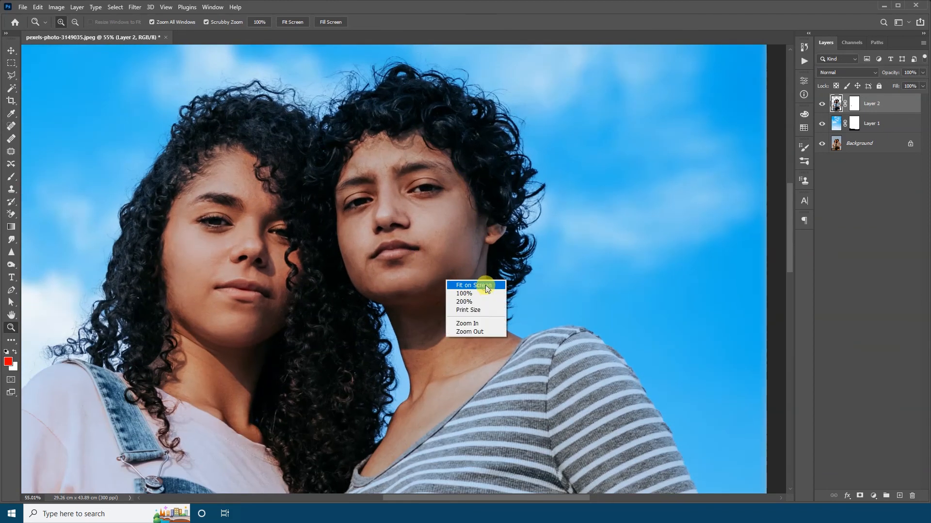
{"action": "left_click", "coordinate": [485, 286]}
{"action": "key", "text": "v"}
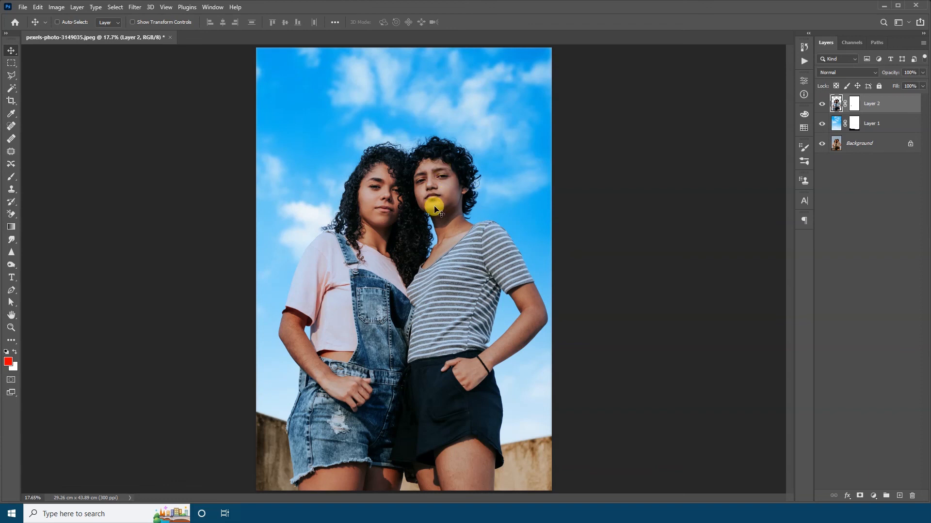